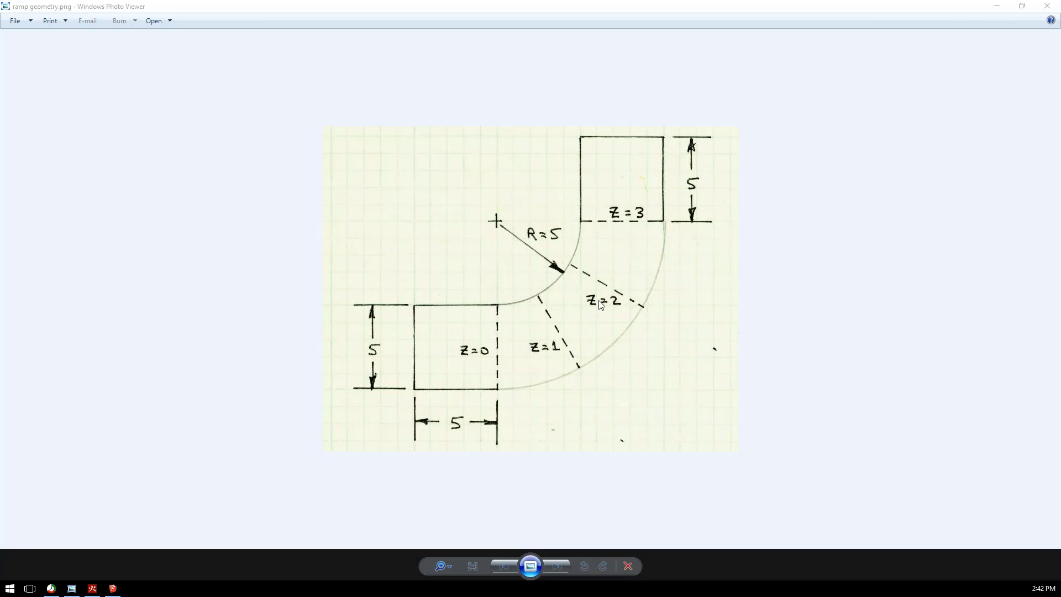
- Minimize the ramp geometry.png sketch in Windows Photo Viewer to reveal SketchUp
{"action": "left_click", "coordinate": [995, 7]}
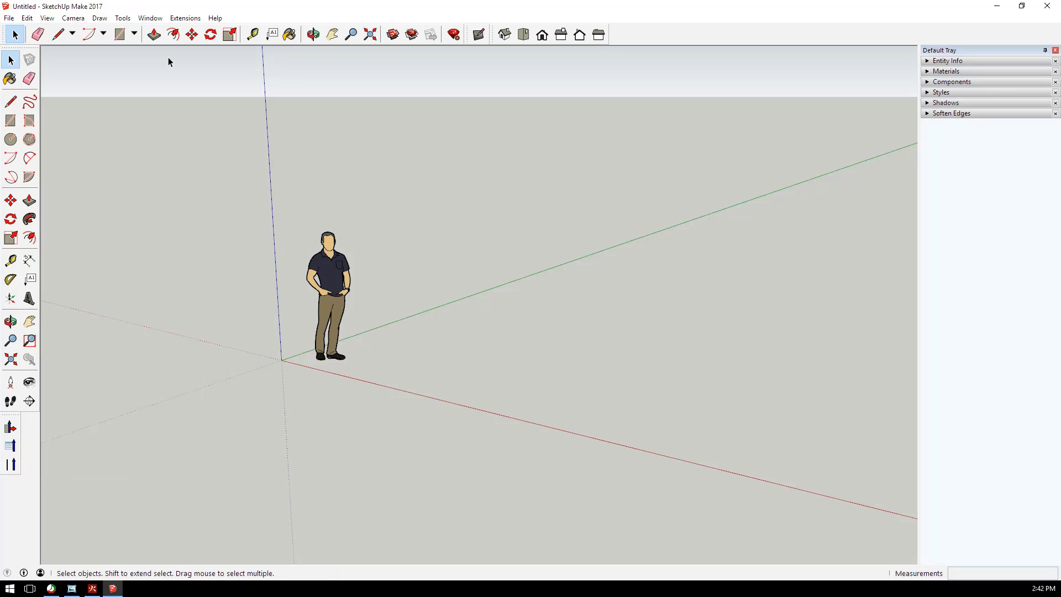
{"action": "left_click", "coordinate": [150, 18]}
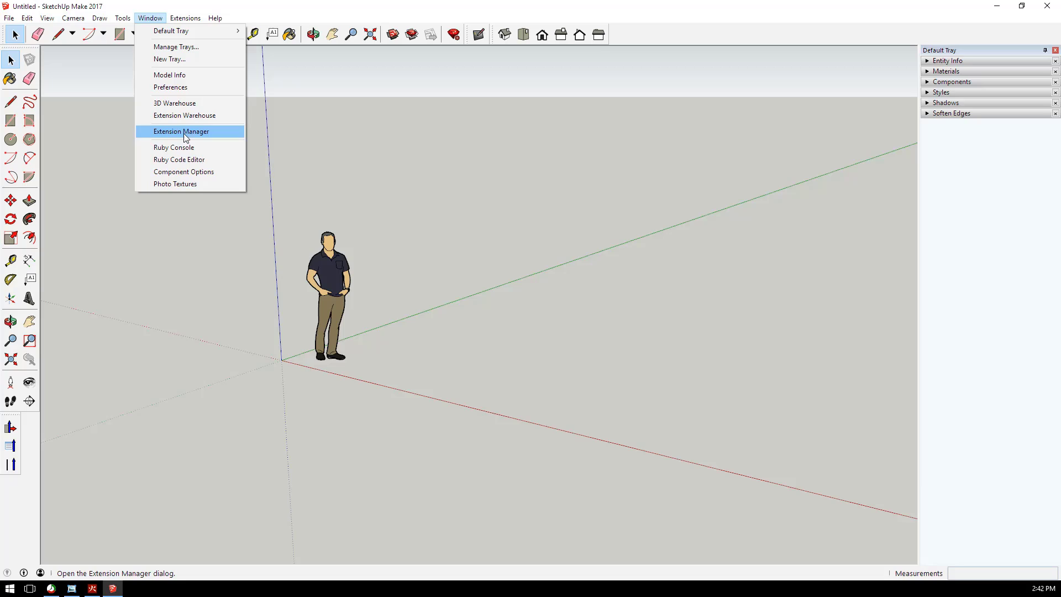
{"action": "left_click", "coordinate": [329, 177]}
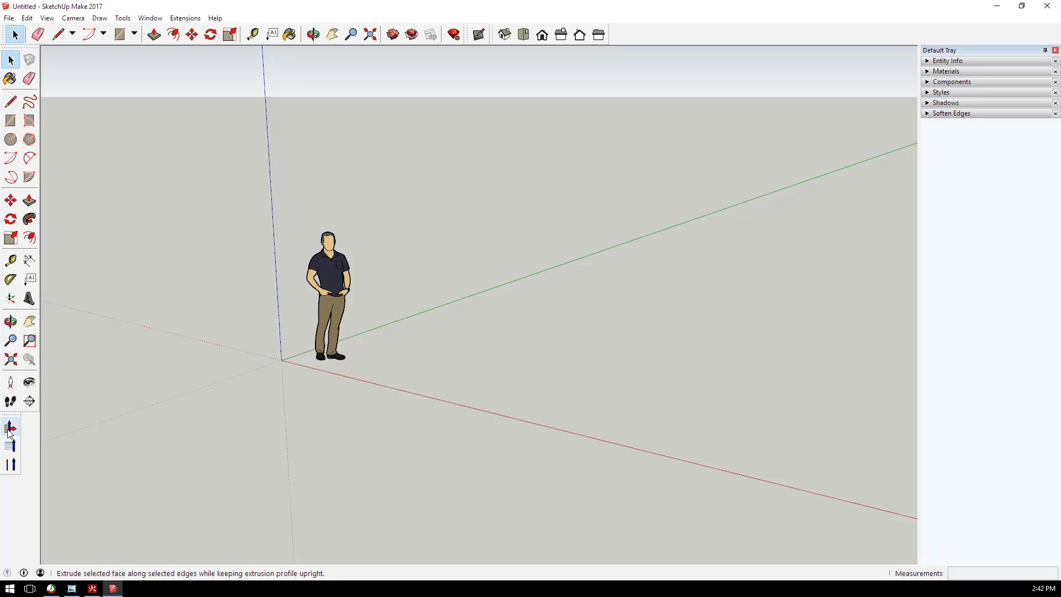
- Delete the person figure and draw a radius-5, 90° arc centred on the origin
{"action": "left_click", "coordinate": [327, 273]}
{"action": "key", "text": "Delete"}
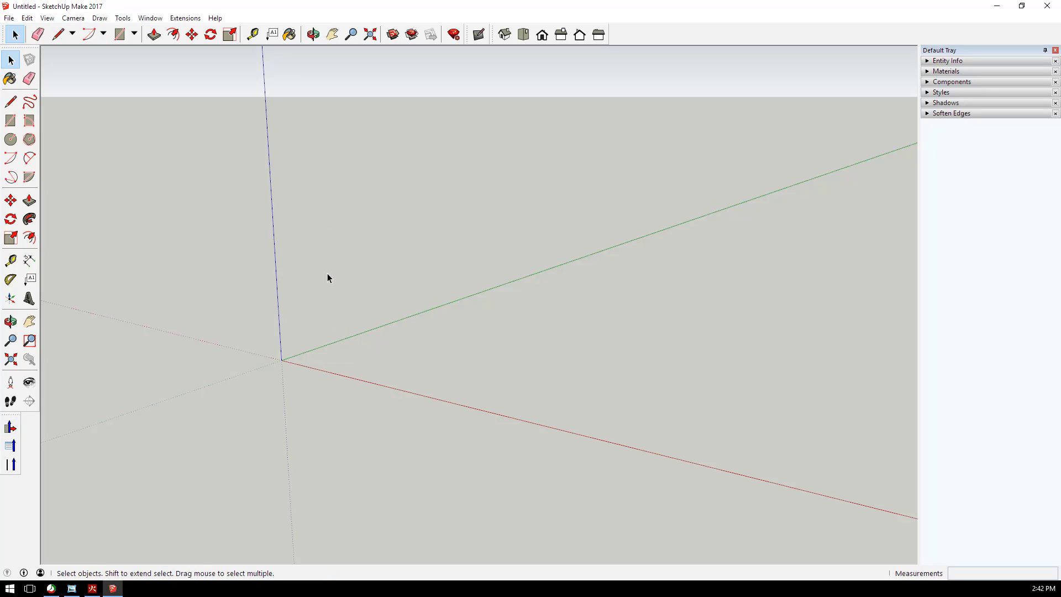
{"action": "left_click", "coordinate": [90, 36]}
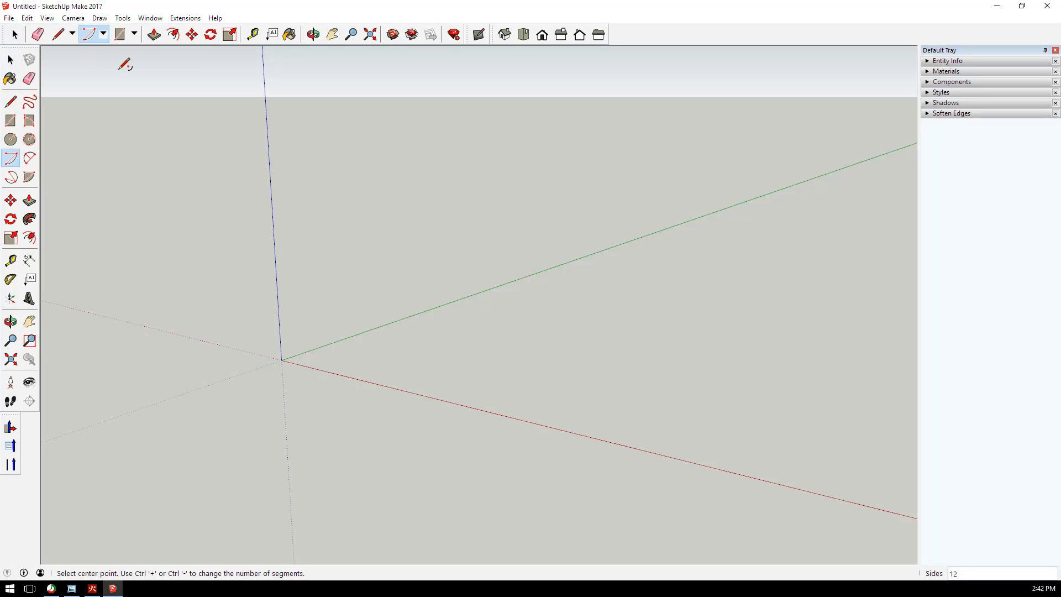
{"action": "left_click", "coordinate": [282, 359]}
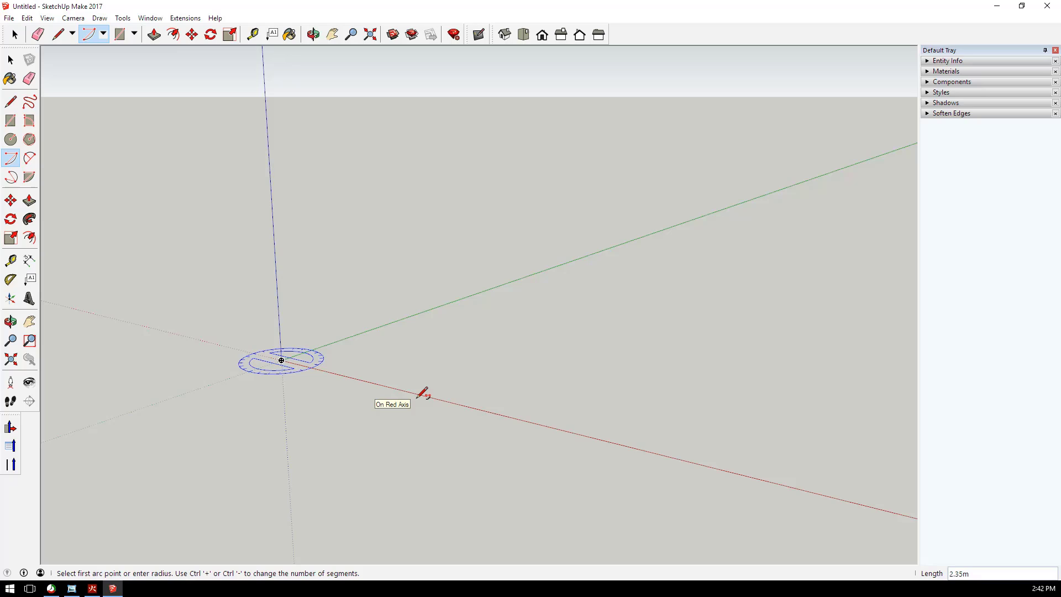
{"action": "type", "text": "5"}
{"action": "key", "text": "Return"}
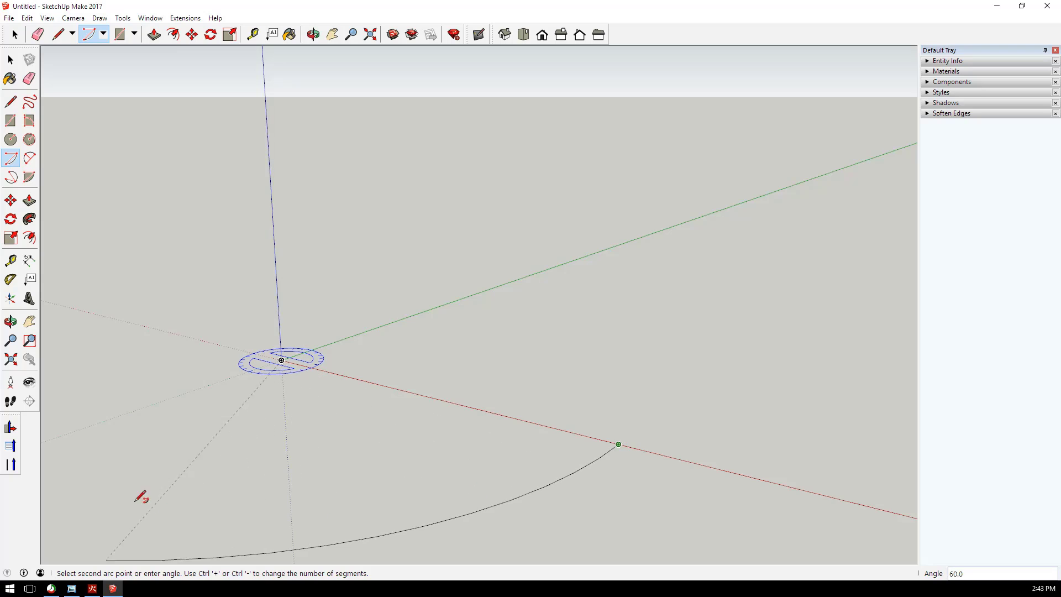
{"action": "left_click", "coordinate": [105, 418]}
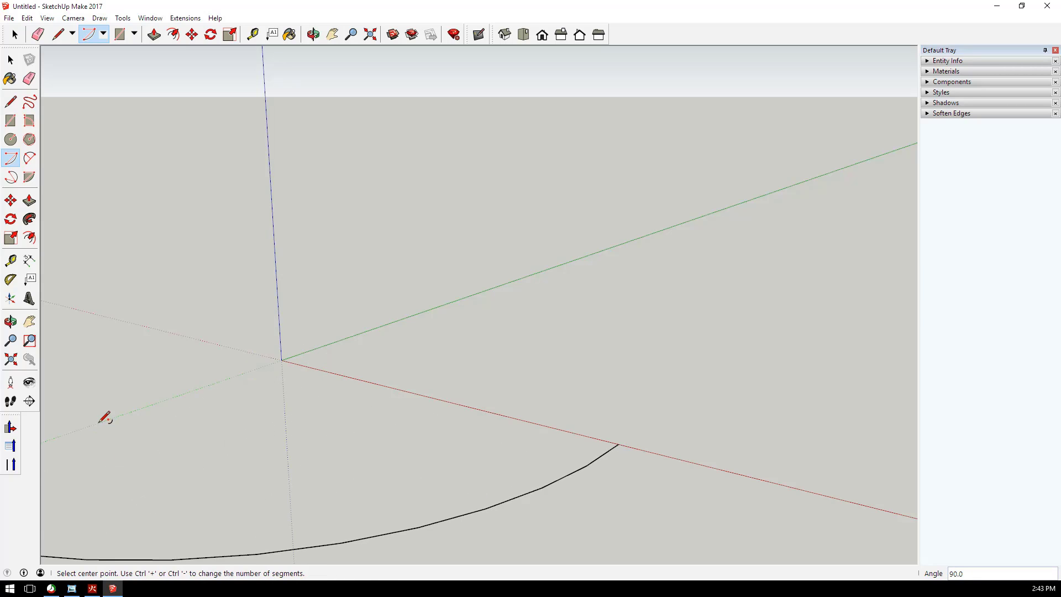
{"action": "scroll", "coordinate": [464, 373], "scroll_direction": "down", "scroll_amount": 3}
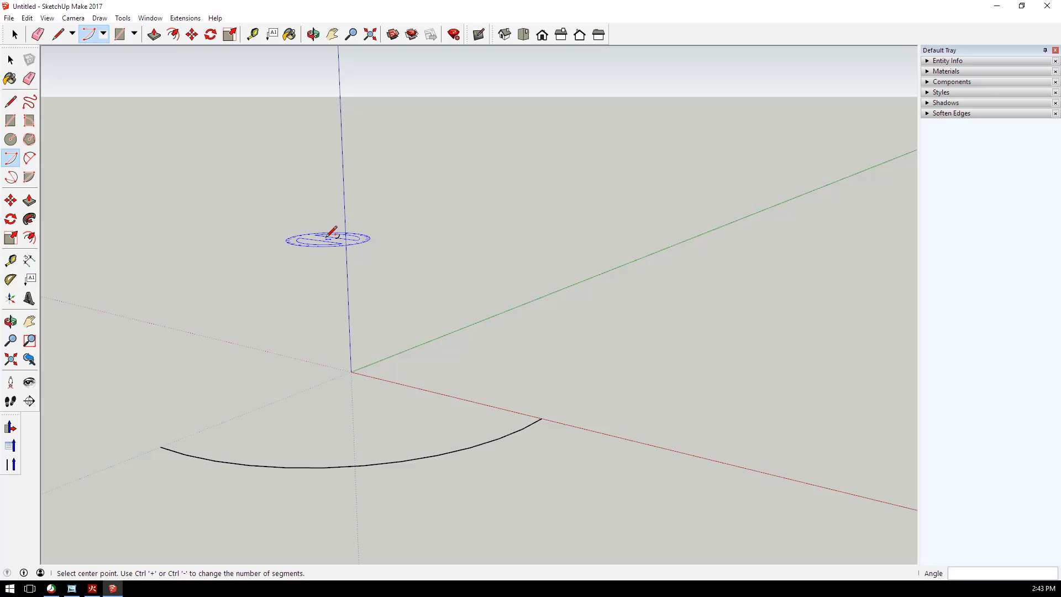
{"action": "left_click", "coordinate": [57, 36]}
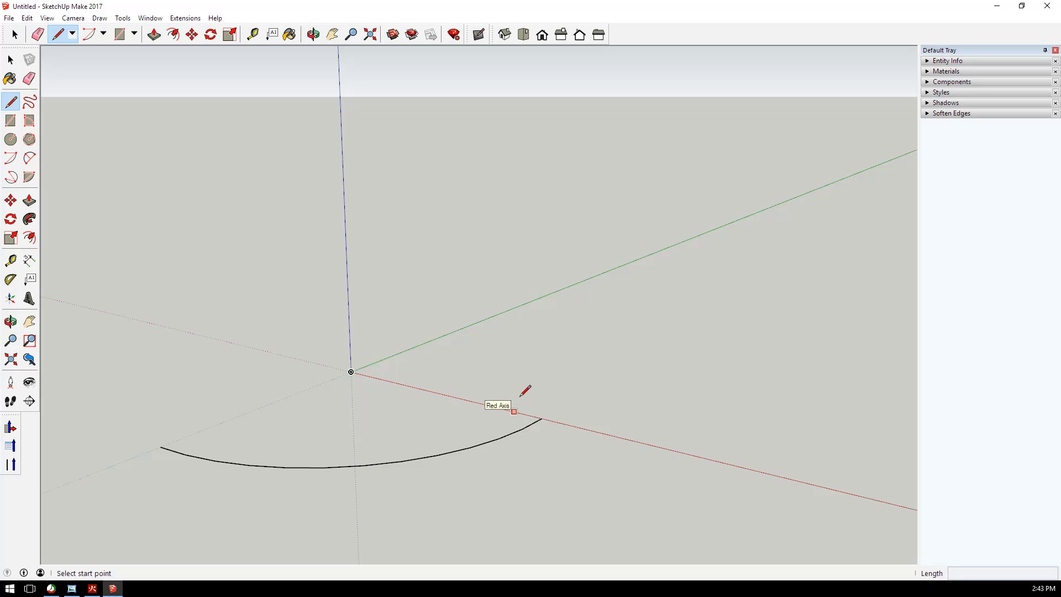
- Draw a straight 0.5-long line from the arc's left end and another from its right end
{"action": "left_click", "coordinate": [160, 447]}
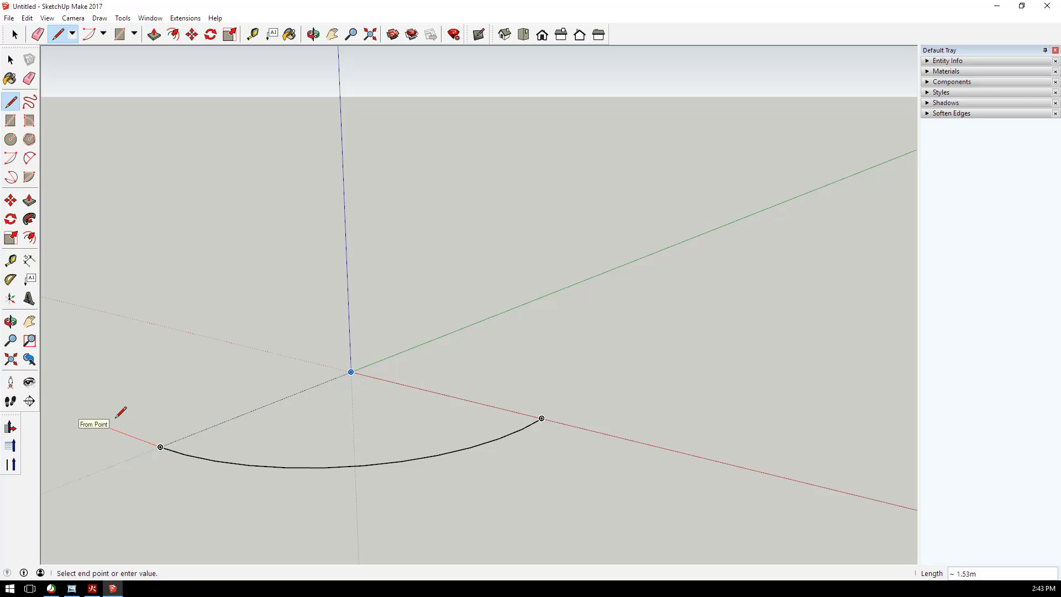
{"action": "type", "text": ".5"}
{"action": "key", "text": "Return"}
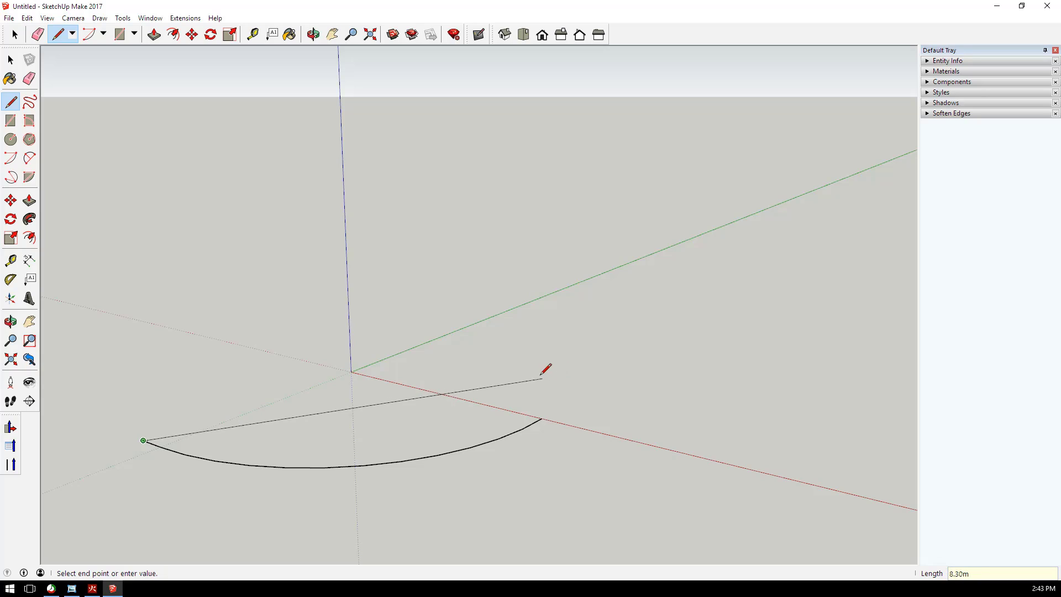
{"action": "key", "text": "Escape"}
{"action": "left_click", "coordinate": [541, 419]}
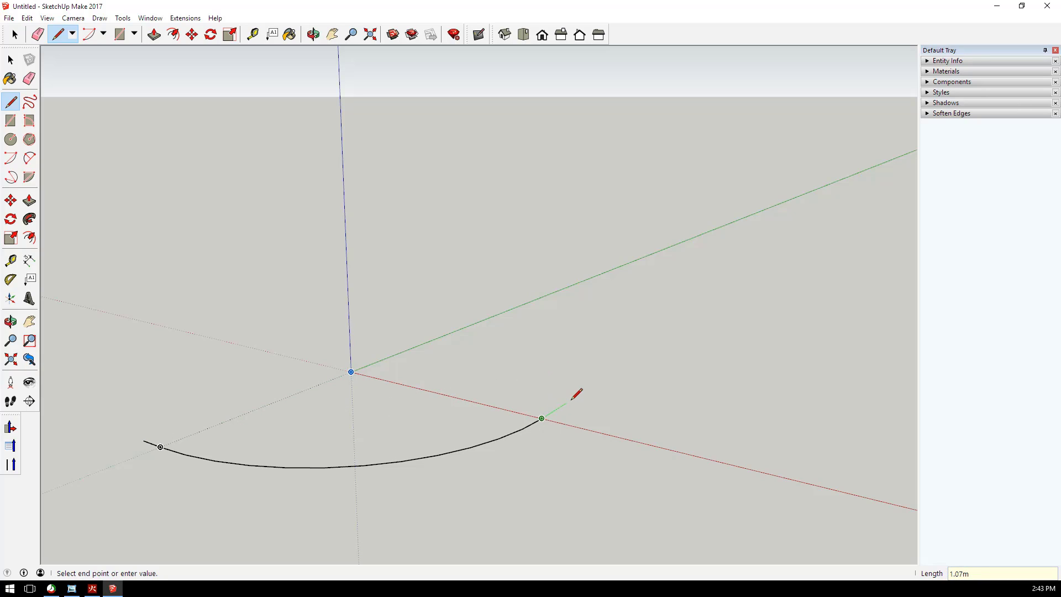
{"action": "type", "text": ".5"}
{"action": "key", "text": "Return"}
- Move the stub at the arc's right end 3 units up along the blue axis
{"action": "left_click", "coordinate": [10, 60]}
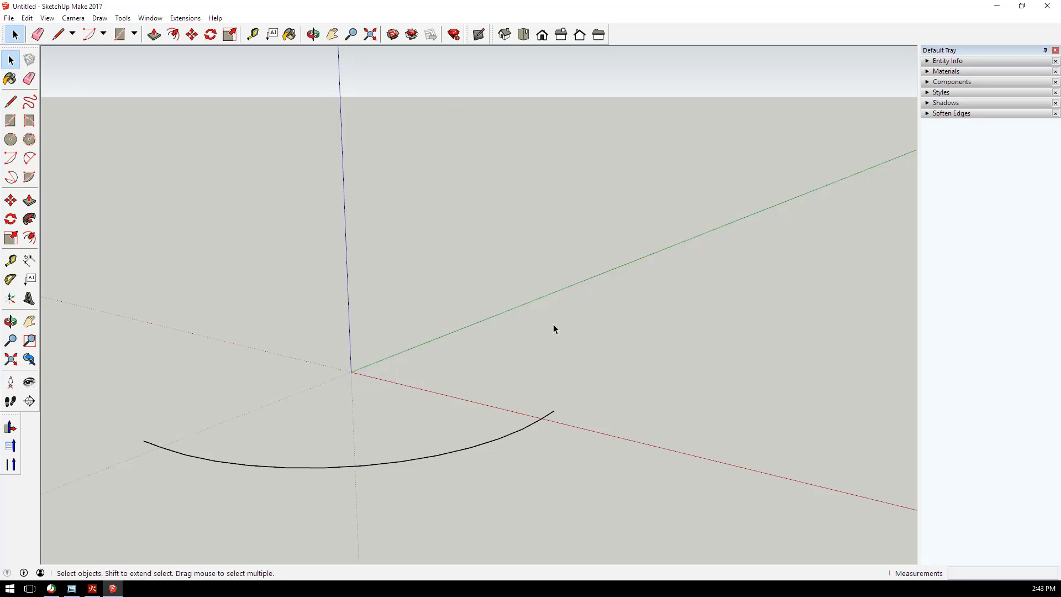
{"action": "scroll", "coordinate": [546, 423], "scroll_direction": "up", "scroll_amount": 2}
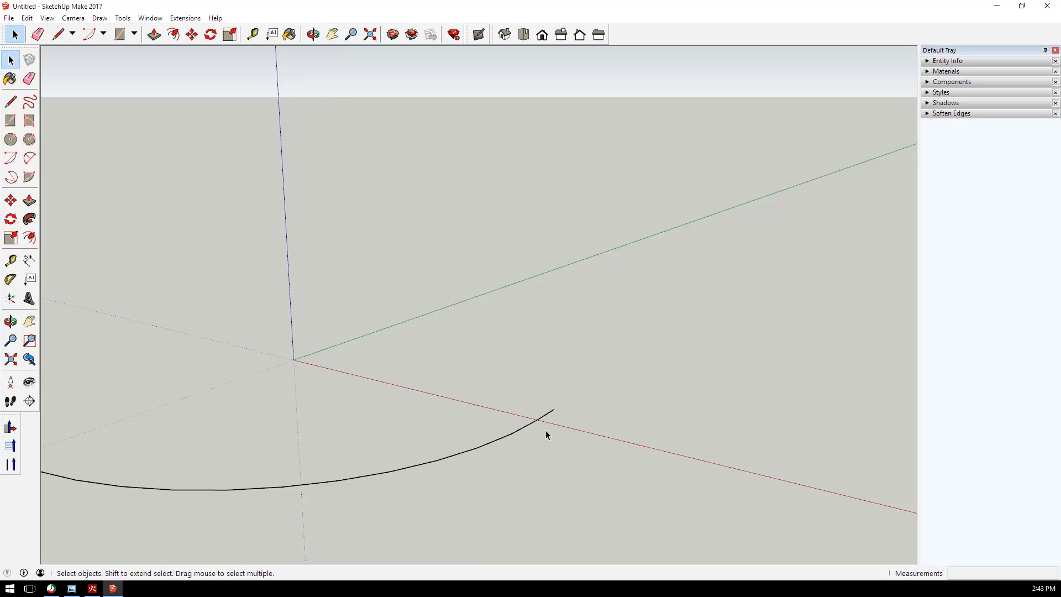
{"action": "scroll", "coordinate": [546, 421], "scroll_direction": "down", "scroll_amount": 1}
{"action": "left_click", "coordinate": [547, 422]}
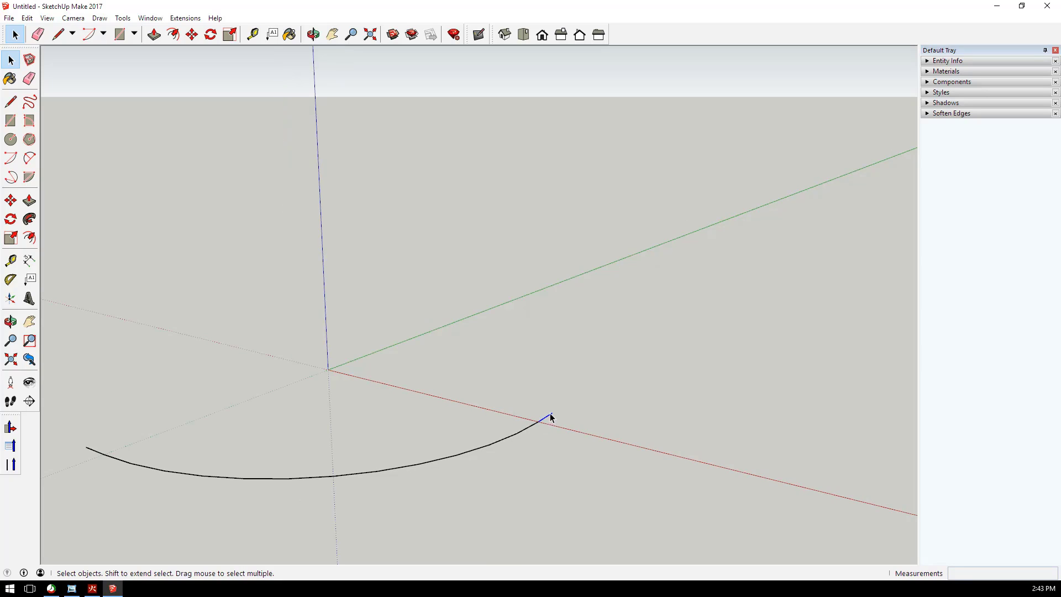
{"action": "left_click", "coordinate": [192, 34]}
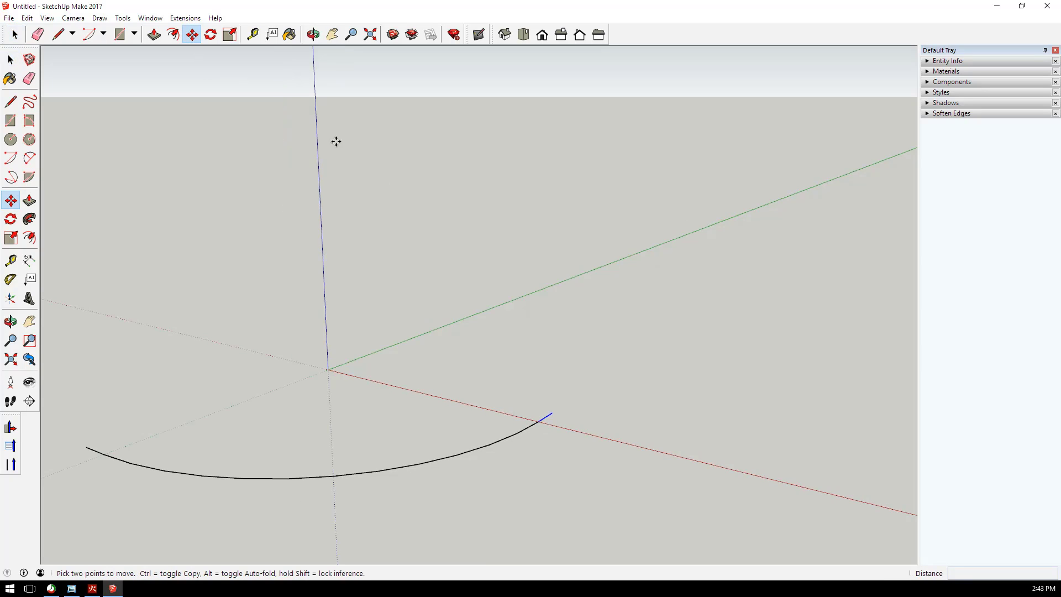
{"action": "left_click", "coordinate": [545, 416]}
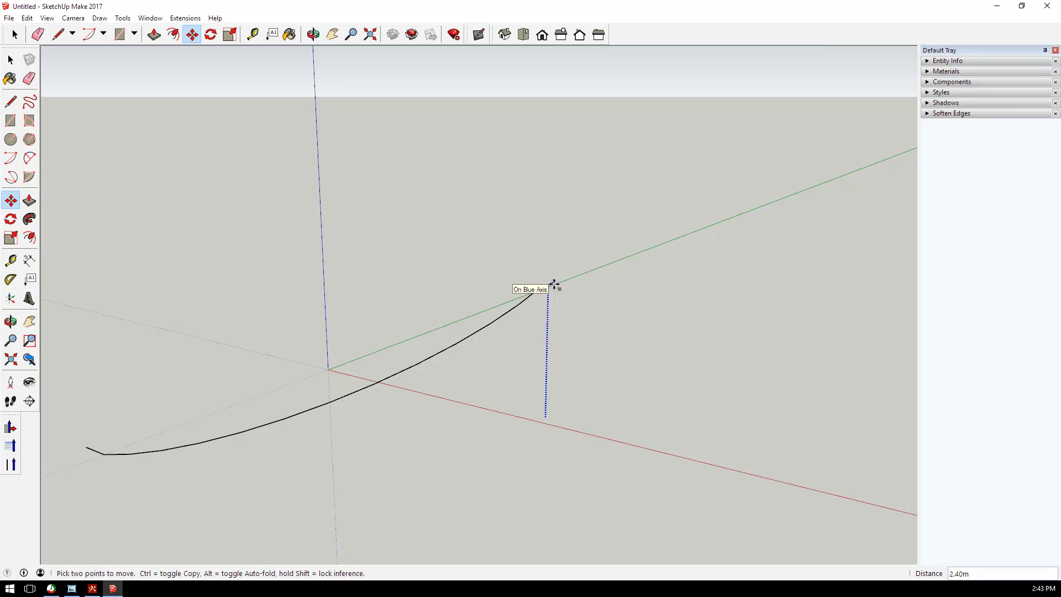
{"action": "type", "text": "3"}
{"action": "key", "text": "Return"}
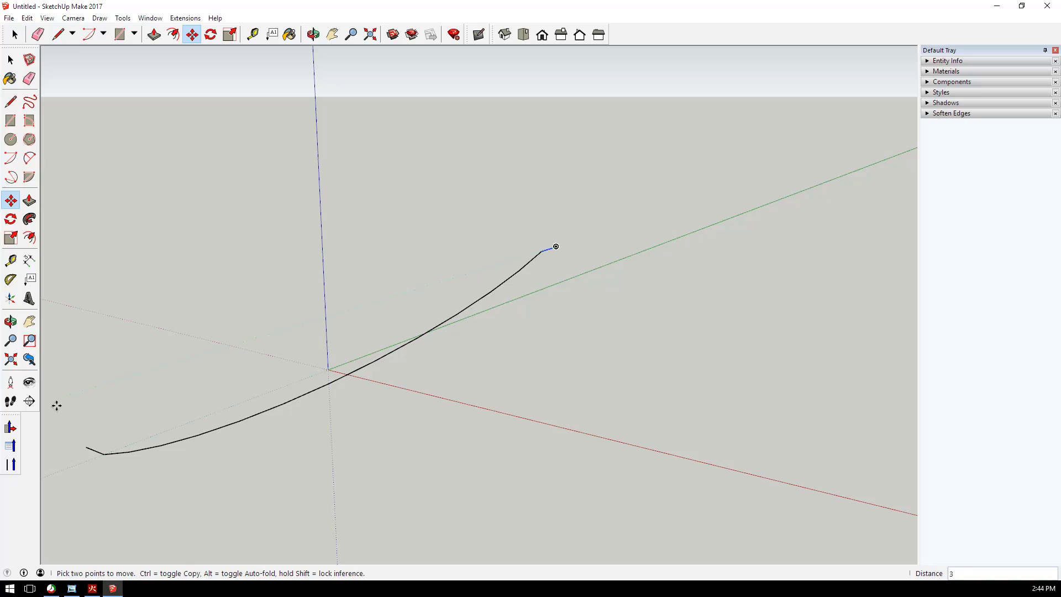
- Orbit and zoom to inspect the raised curve from a different angle
{"action": "scroll", "coordinate": [671, 326], "scroll_direction": "down", "scroll_amount": 3}
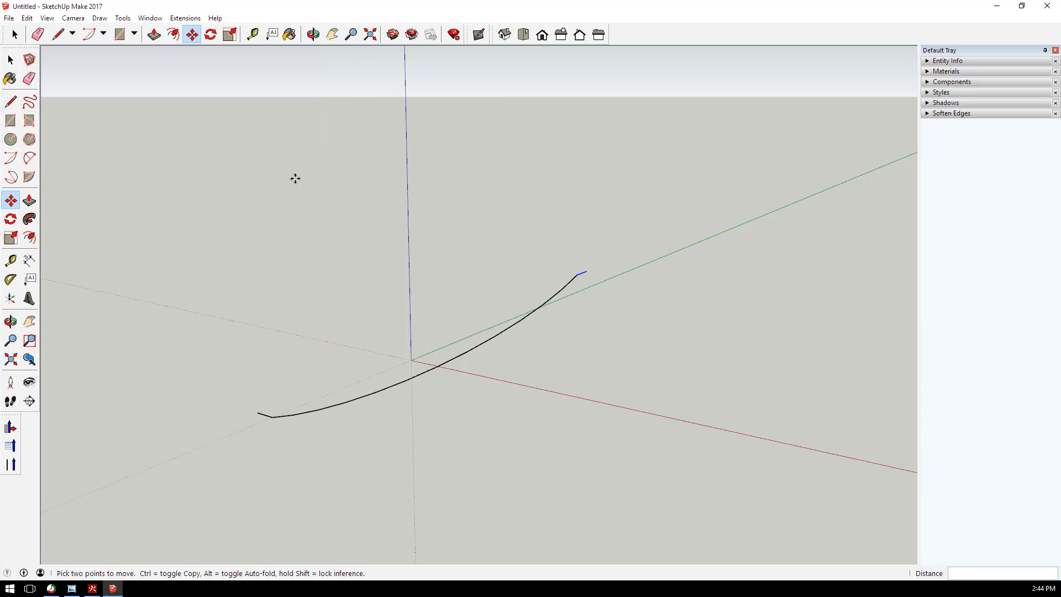
{"action": "middle_click_drag", "start_coordinate": [245, 286], "coordinate": [254, 429]}
{"action": "key", "text": "m"}
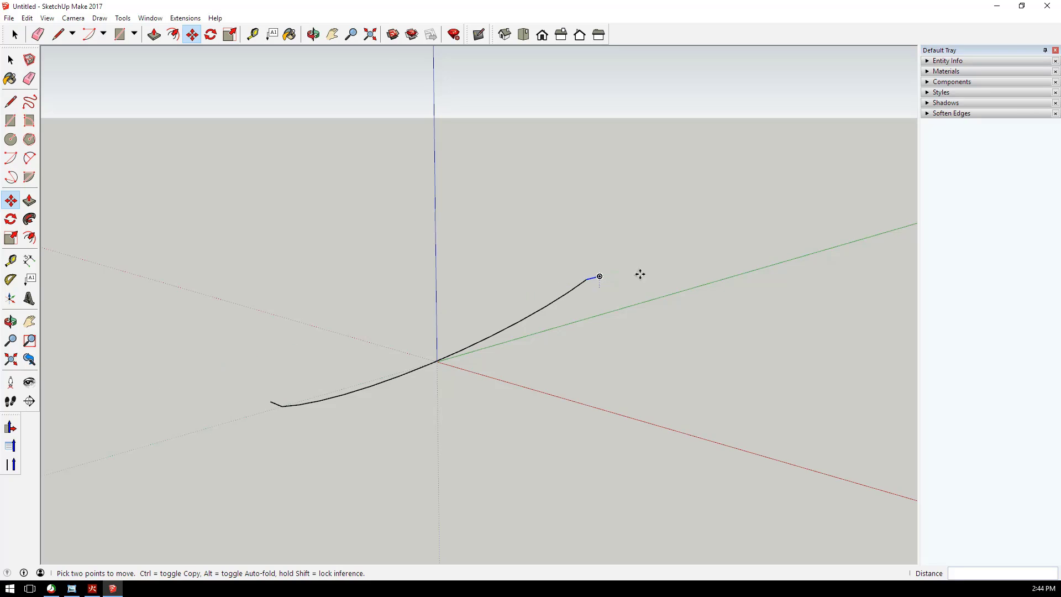
{"action": "scroll", "coordinate": [266, 426], "scroll_direction": "up", "scroll_amount": 3}
{"action": "scroll", "coordinate": [383, 367], "scroll_direction": "down", "scroll_amount": 2}
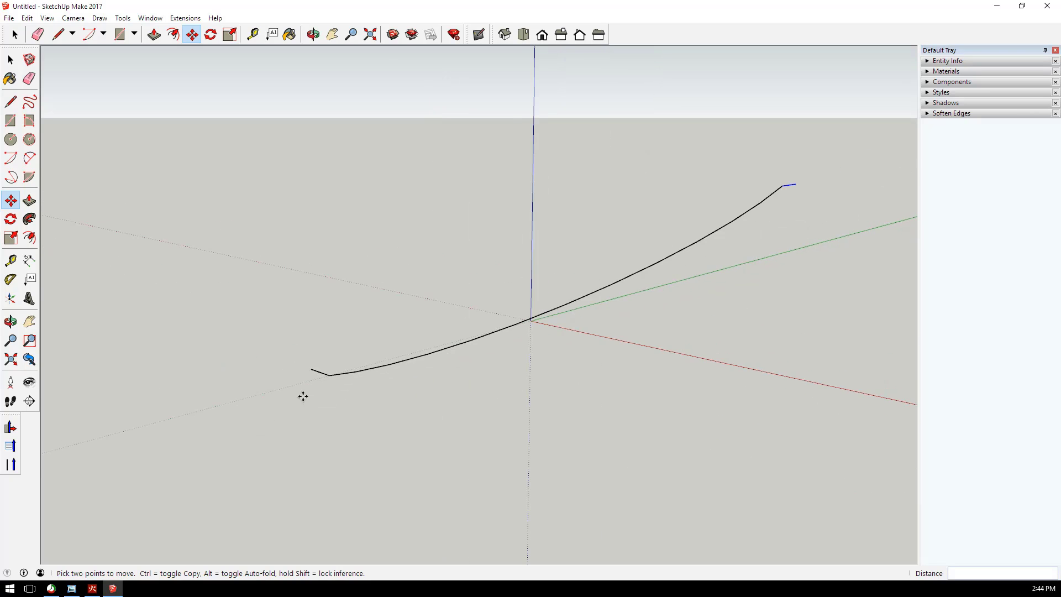
{"action": "scroll", "coordinate": [322, 381], "scroll_direction": "down", "scroll_amount": 2}
{"action": "scroll", "coordinate": [284, 395], "scroll_direction": "up", "scroll_amount": 4}
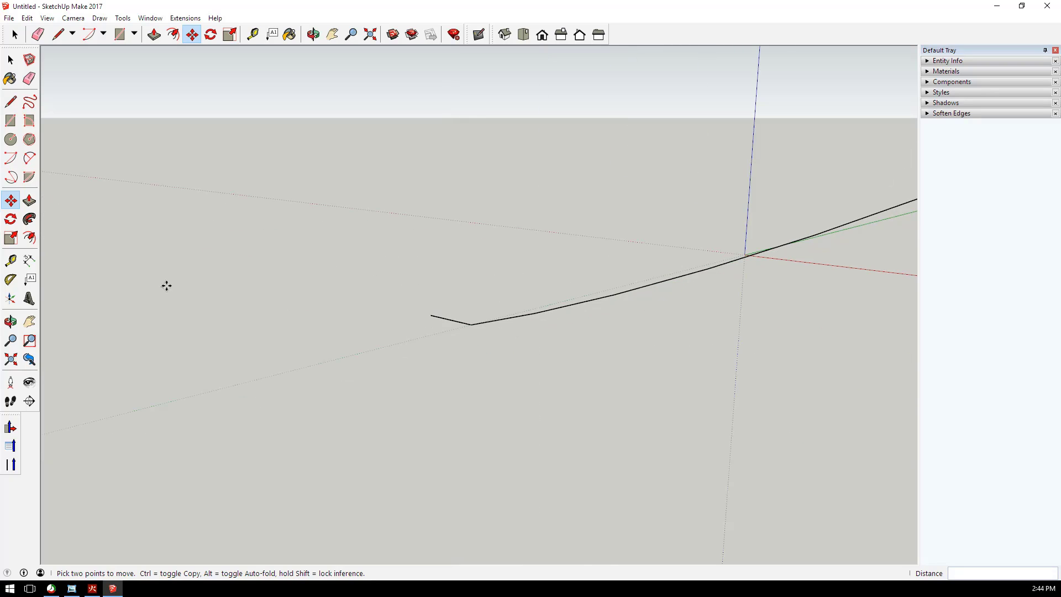
- Draw a vertical 5,3 rectangle profile at the arc's low end
{"action": "left_click", "coordinate": [11, 121]}
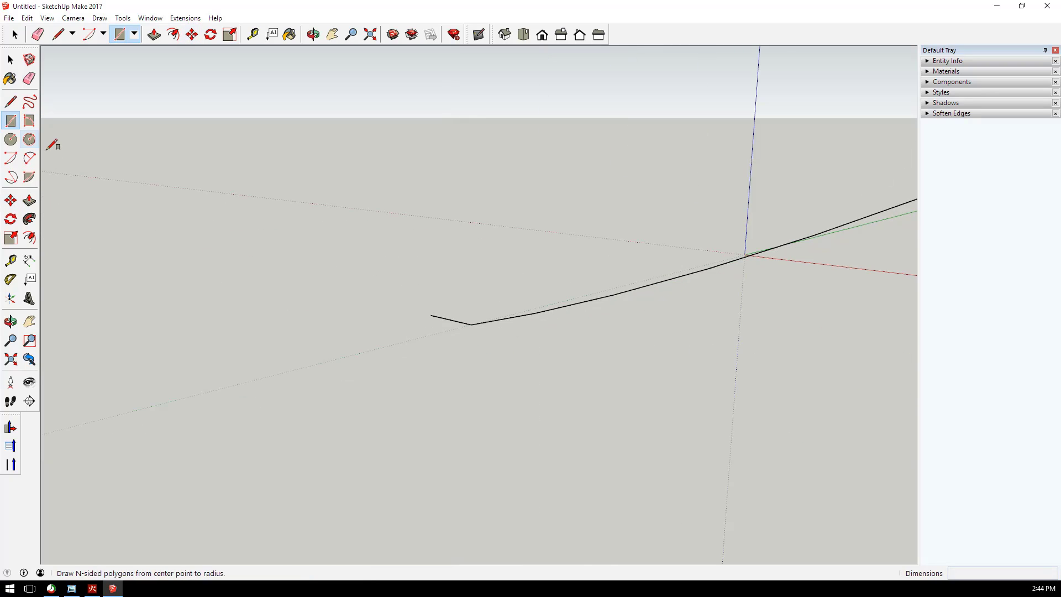
{"action": "left_click", "coordinate": [430, 315]}
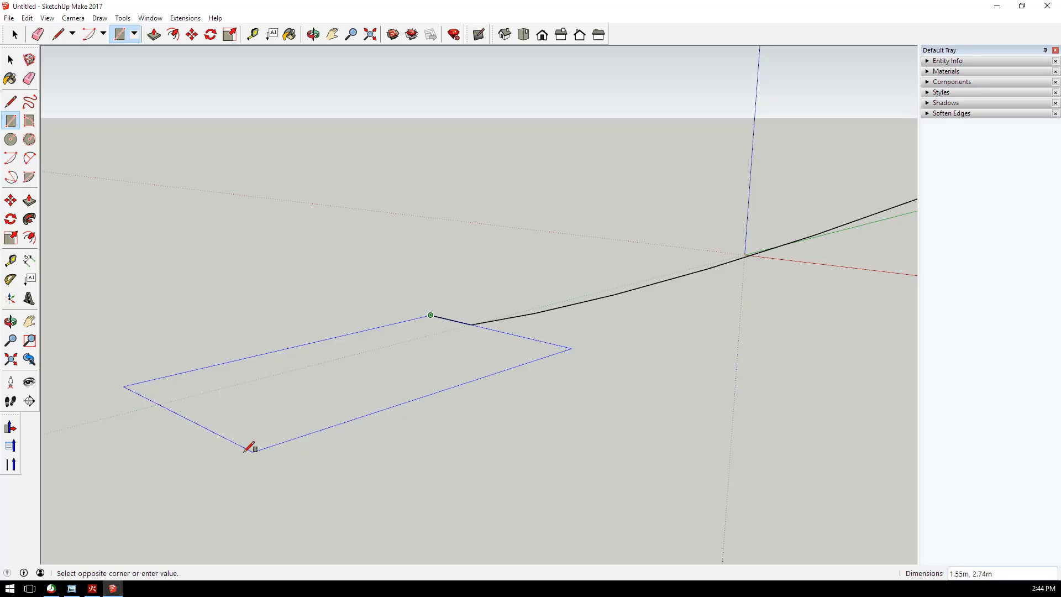
{"action": "key", "text": "Right"}
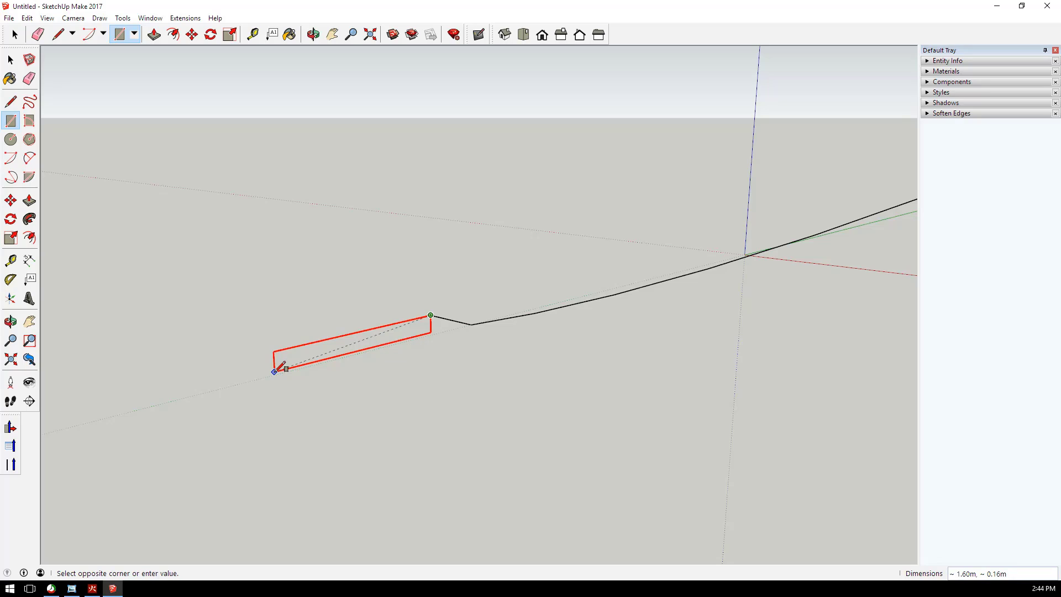
{"action": "type", "text": "5,3"}
{"action": "key", "text": "Return"}
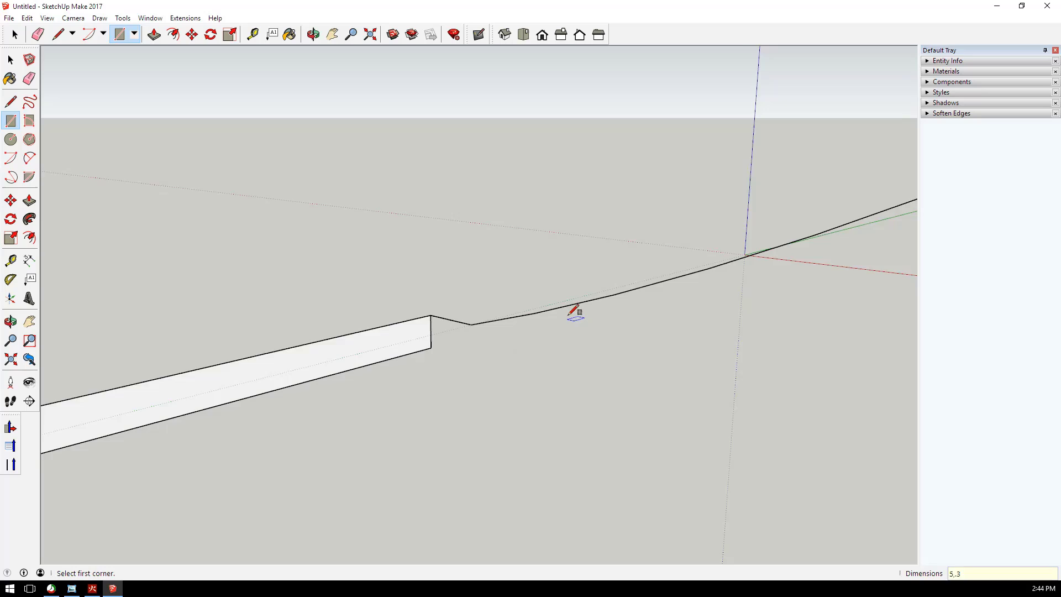
{"action": "scroll", "coordinate": [571, 314], "scroll_direction": "down", "scroll_amount": 4}
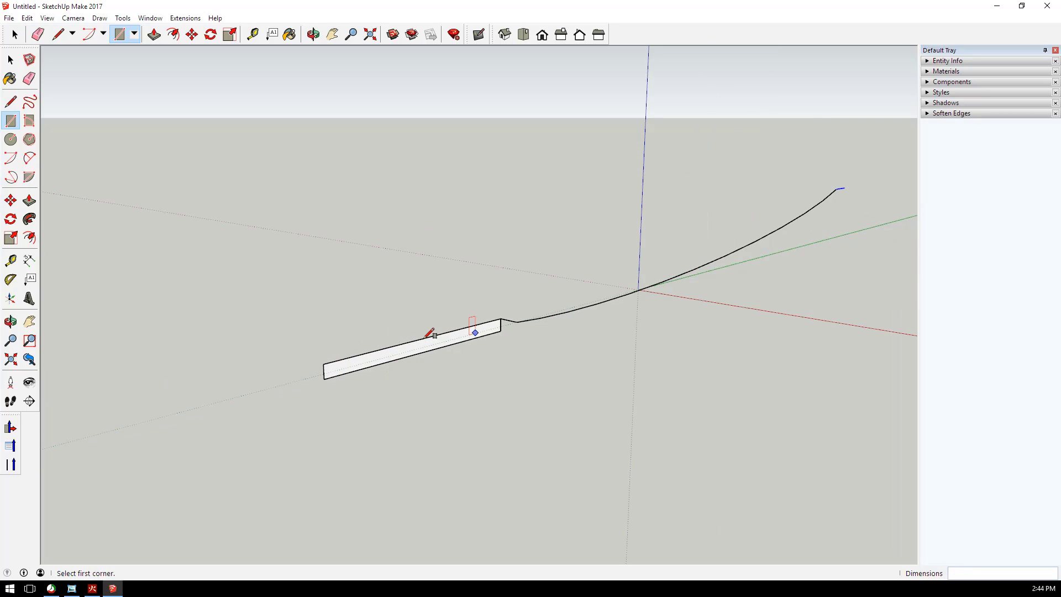
- Select the rectangle face plus the arc path and apply Follow Me, then orbit to check the slab
{"action": "left_click", "coordinate": [10, 60]}
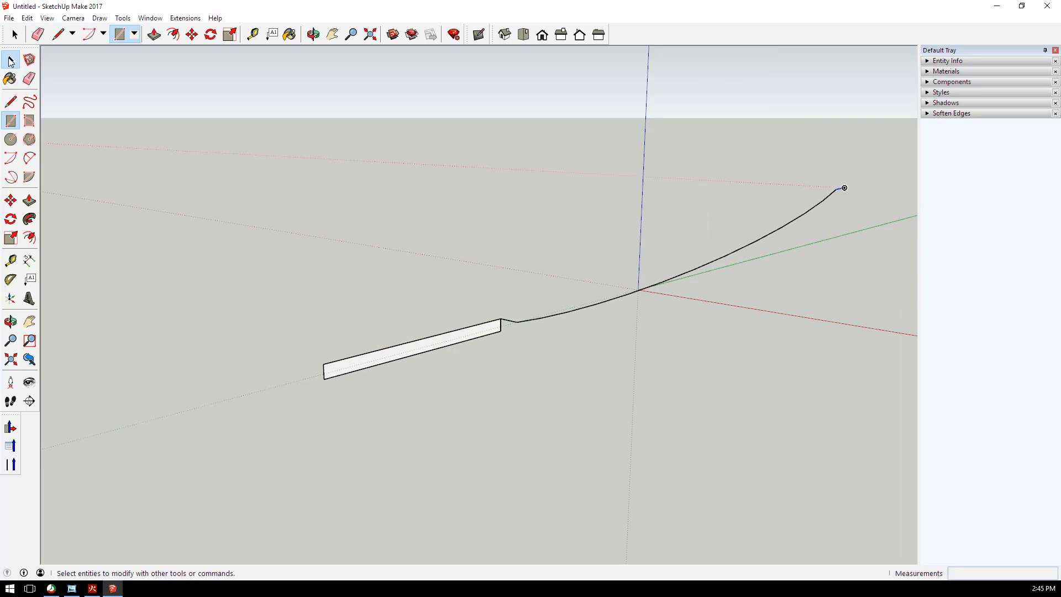
{"action": "left_click", "coordinate": [10, 61]}
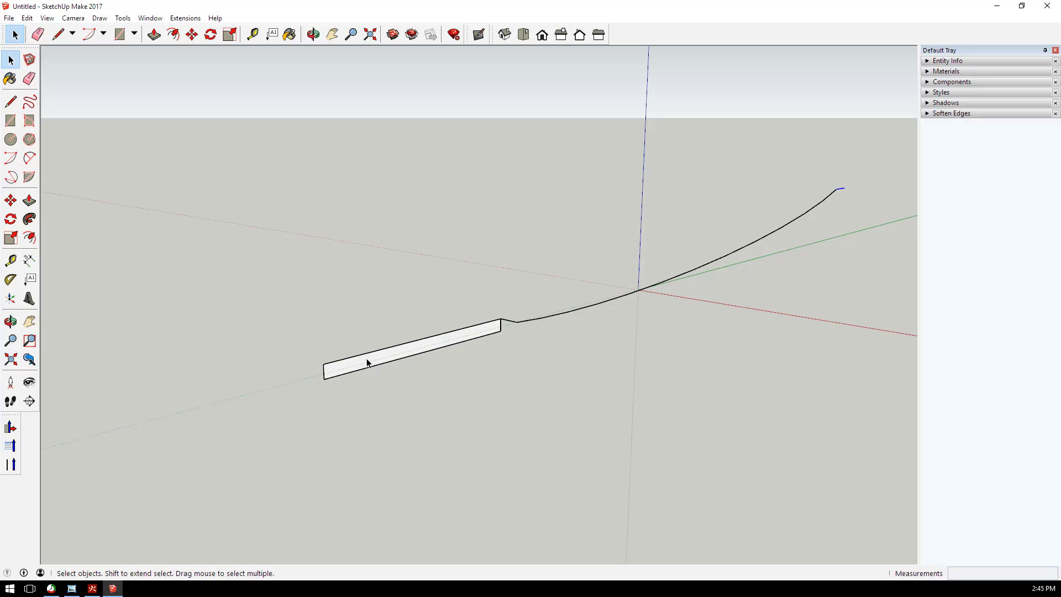
{"action": "left_click", "coordinate": [446, 346]}
{"action": "scroll", "coordinate": [545, 338], "scroll_direction": "up", "scroll_amount": 3}
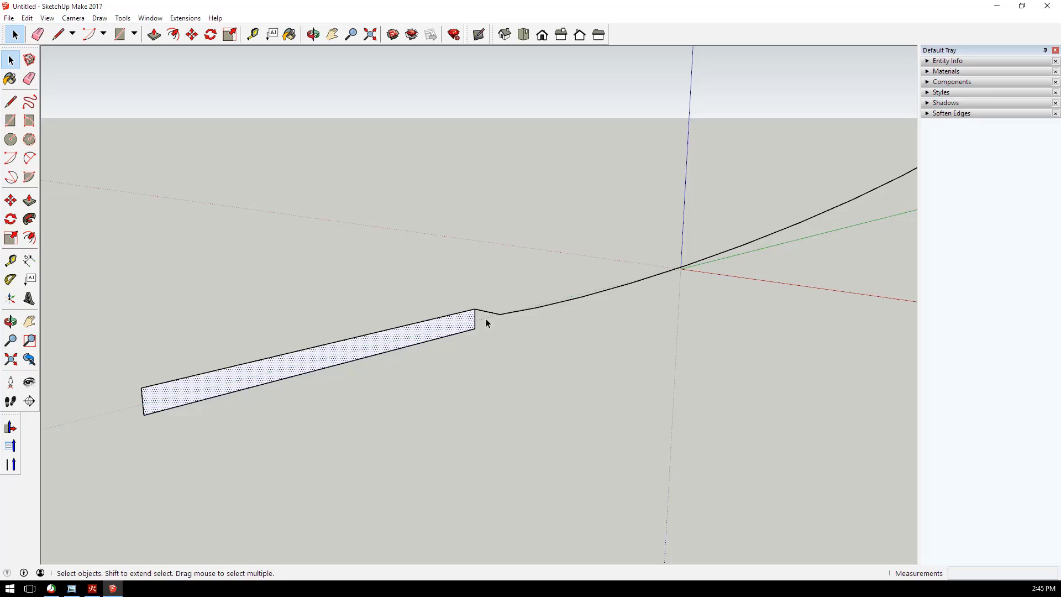
{"action": "left_click", "coordinate": [550, 306], "text": "ctrl"}
{"action": "scroll", "coordinate": [608, 345], "scroll_direction": "down", "scroll_amount": 2}
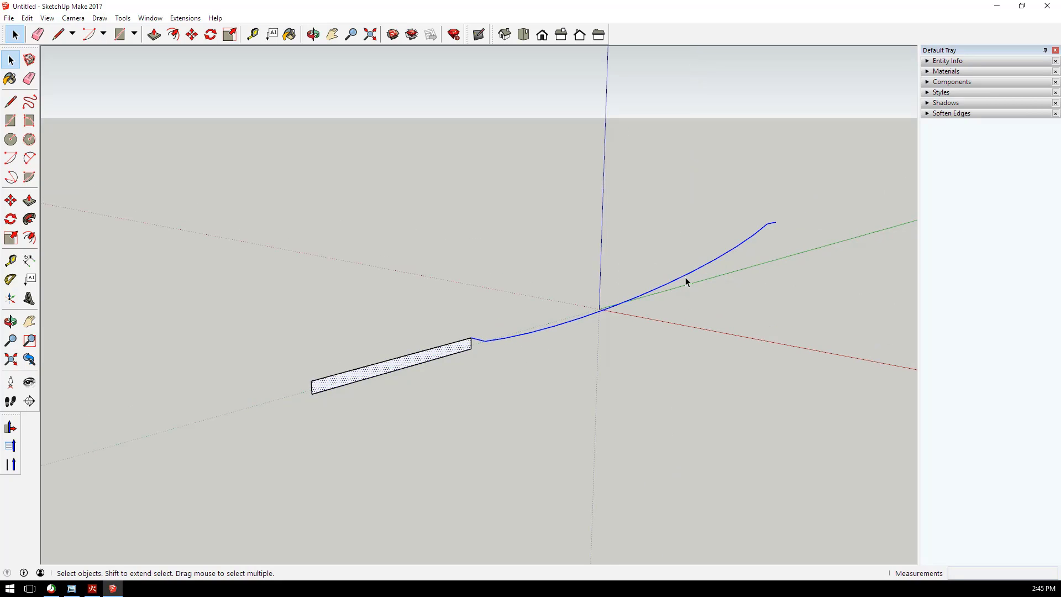
{"action": "left_click", "coordinate": [10, 428]}
{"action": "scroll", "coordinate": [343, 387], "scroll_direction": "down", "scroll_amount": 2}
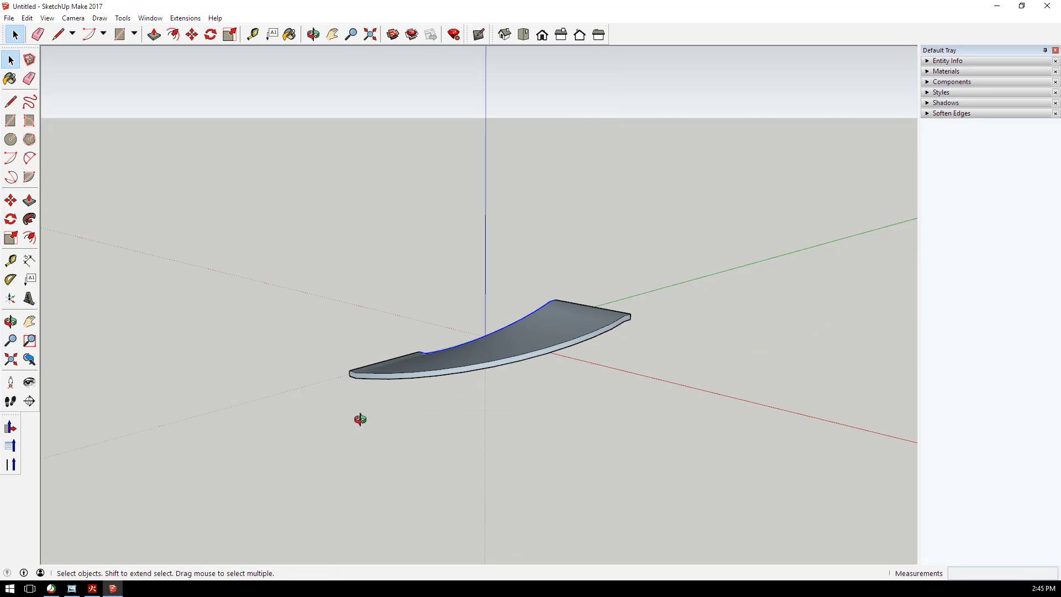
{"action": "middle_click_drag", "start_coordinate": [360, 419], "coordinate": [705, 398]}
{"action": "scroll", "coordinate": [358, 346], "scroll_direction": "up", "scroll_amount": 2}
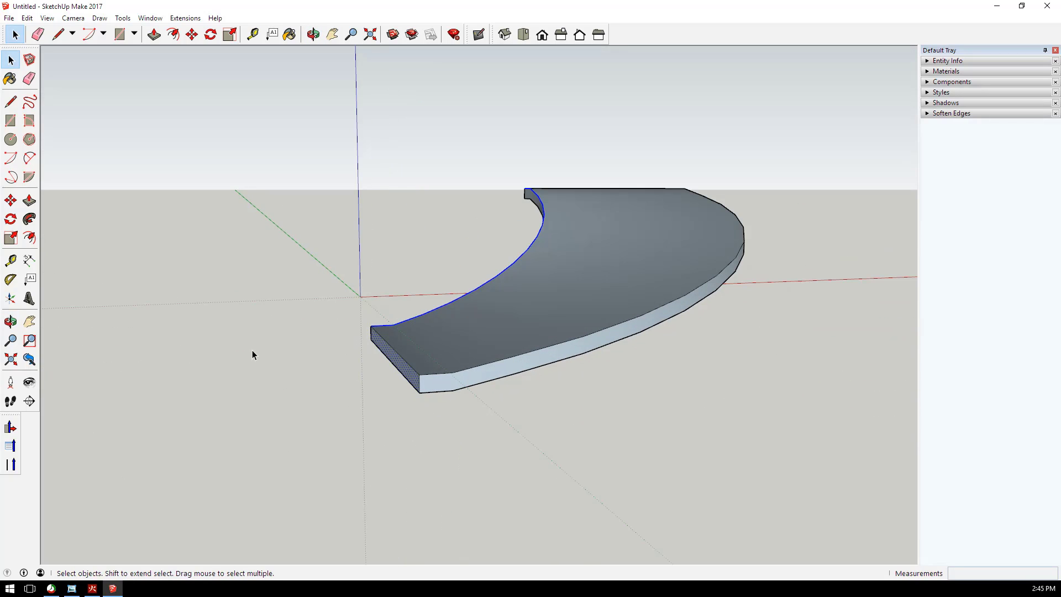
- Push/Pull one end face of the curved slab outward by 4.5 m
{"action": "left_click", "coordinate": [338, 366]}
{"action": "left_click", "coordinate": [154, 35]}
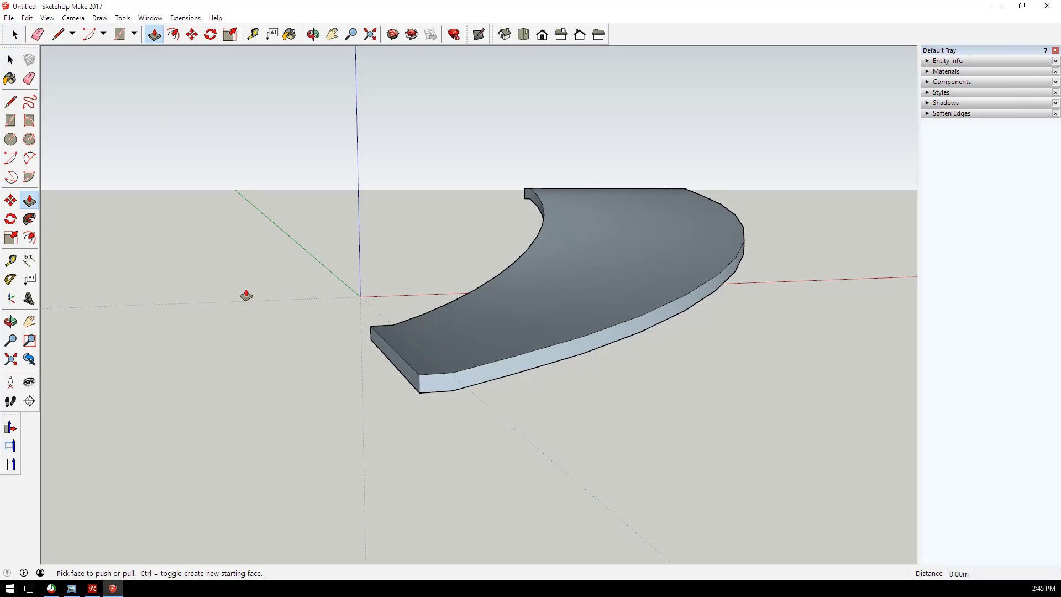
{"action": "left_click_drag", "start_coordinate": [389, 360], "coordinate": [293, 372]}
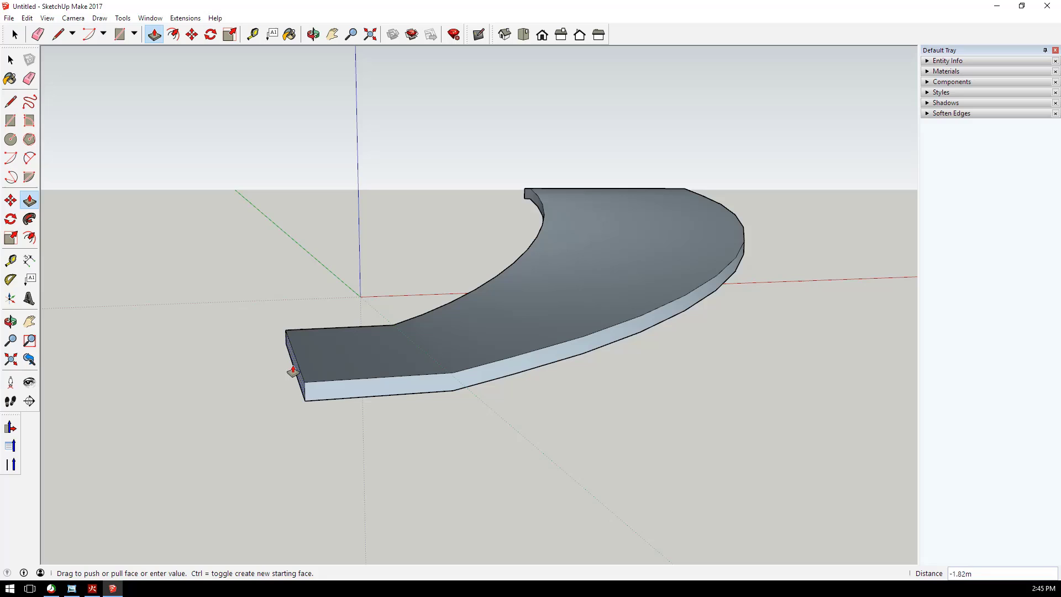
{"action": "key", "text": "Return"}
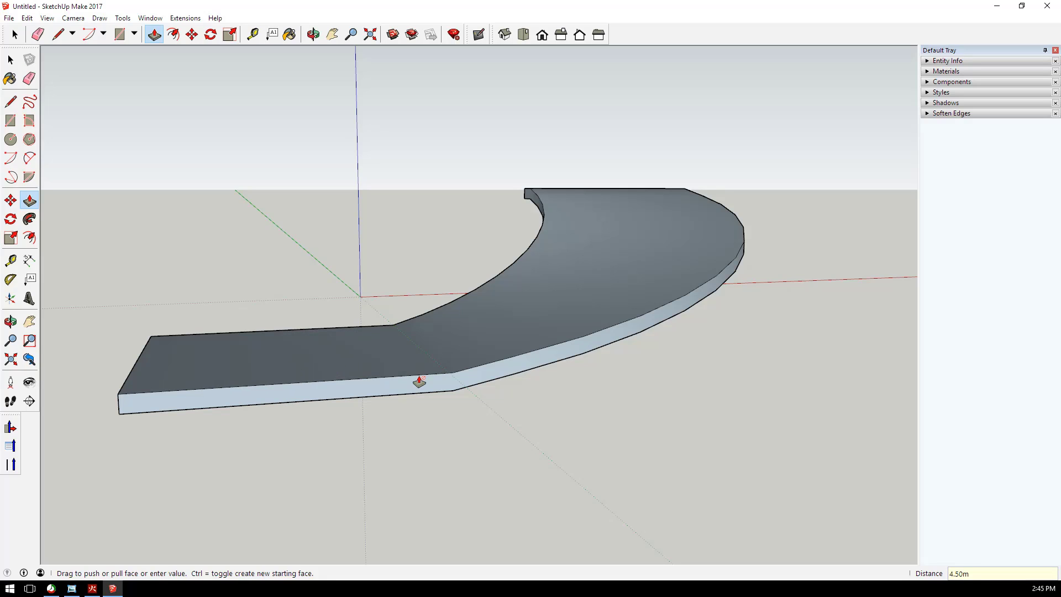
- Orbit to the slab's opposite end and extend that face by 4.5 m as well
{"action": "key", "text": "o"}
{"action": "left_click_drag", "start_coordinate": [520, 423], "coordinate": [163, 472]}
{"action": "left_click_drag", "start_coordinate": [536, 447], "coordinate": [402, 470]}
{"action": "key", "text": "p"}
{"action": "scroll", "coordinate": [463, 410], "scroll_direction": "up", "scroll_amount": 3}
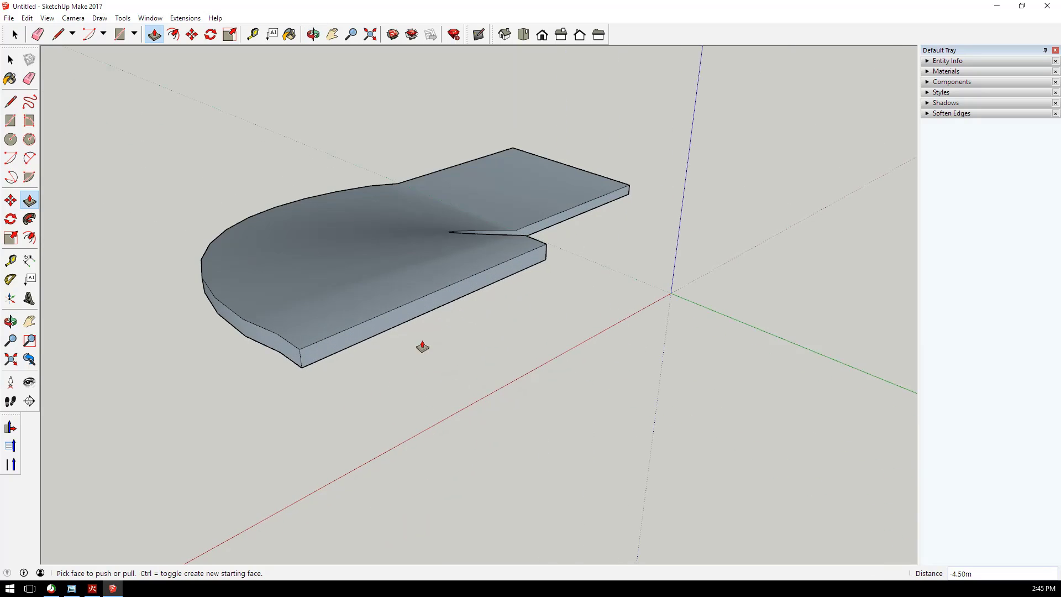
{"action": "double_click", "coordinate": [484, 373]}
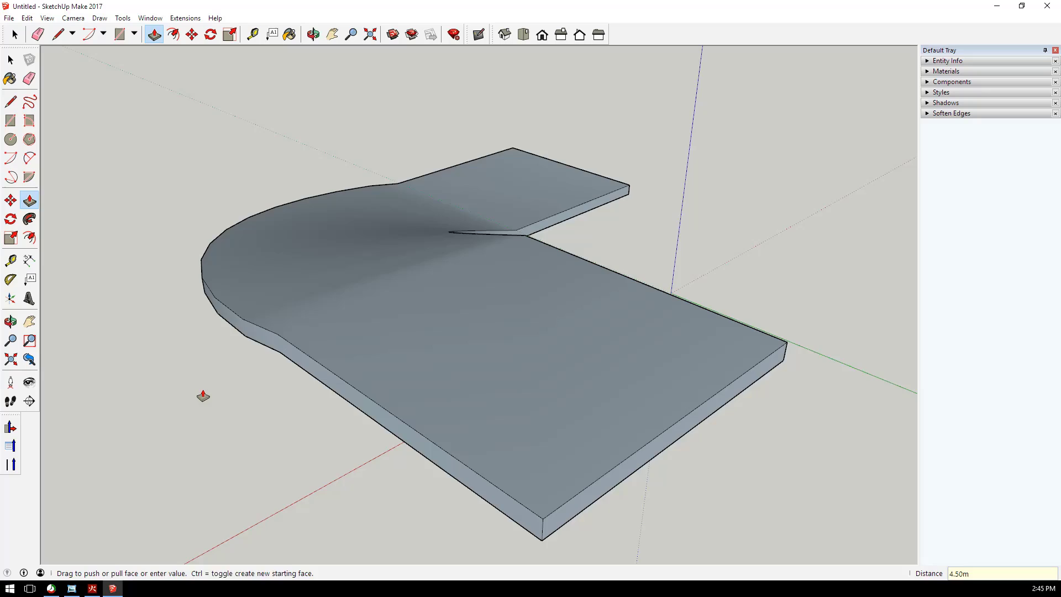
{"action": "middle_click_drag", "start_coordinate": [203, 396], "coordinate": [434, 334]}
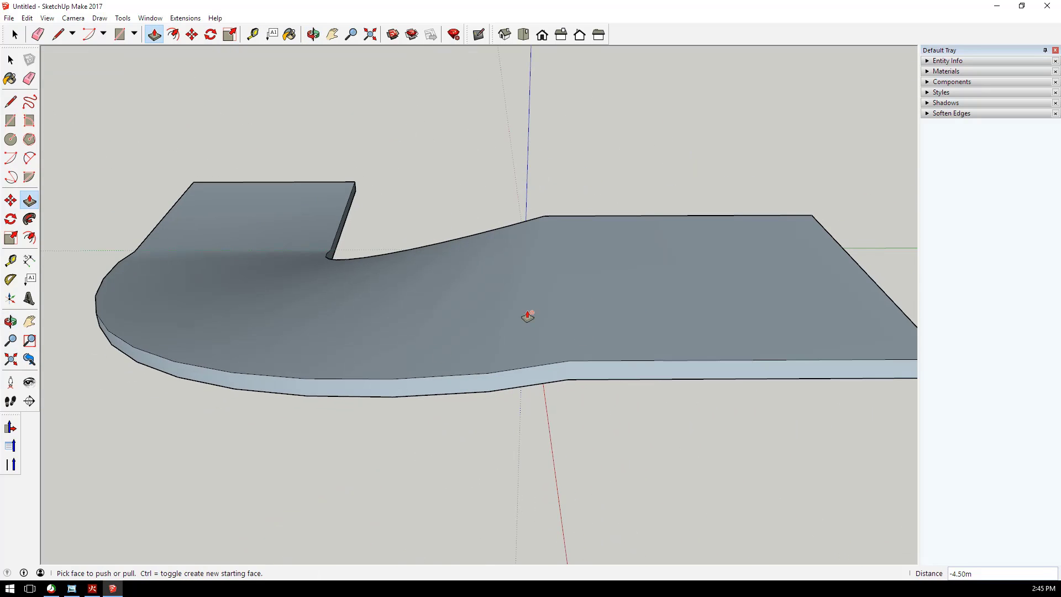
- Export the ramp via File > Export > 3D Model as ramp.dae, confirming the overwrite
{"action": "middle_click_drag", "start_coordinate": [351, 441], "coordinate": [502, 422]}
{"action": "scroll", "coordinate": [449, 441], "scroll_direction": "down", "scroll_amount": 4}
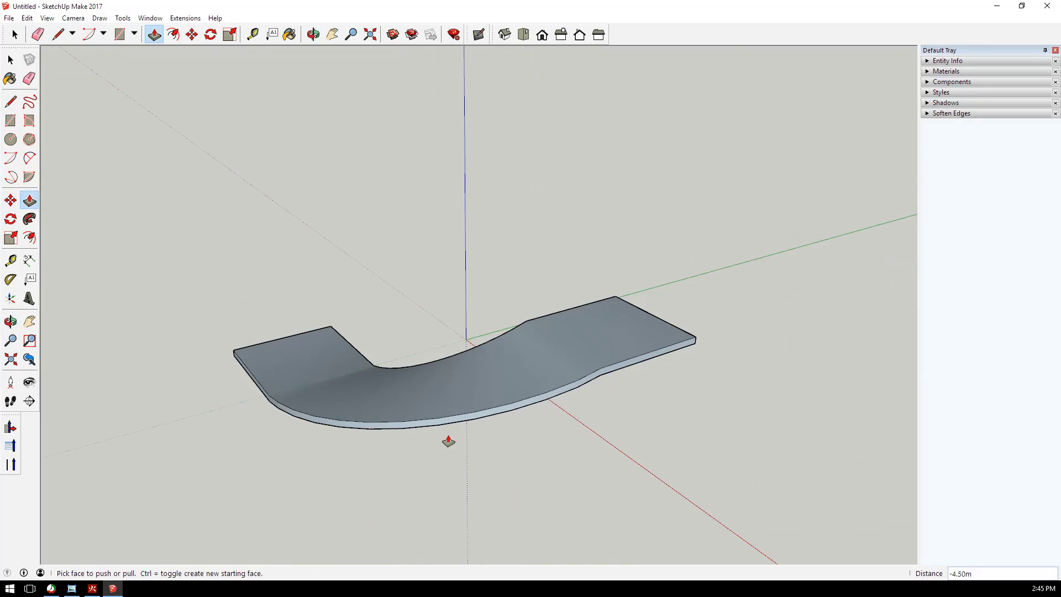
{"action": "middle_click_drag", "start_coordinate": [448, 441], "coordinate": [620, 374]}
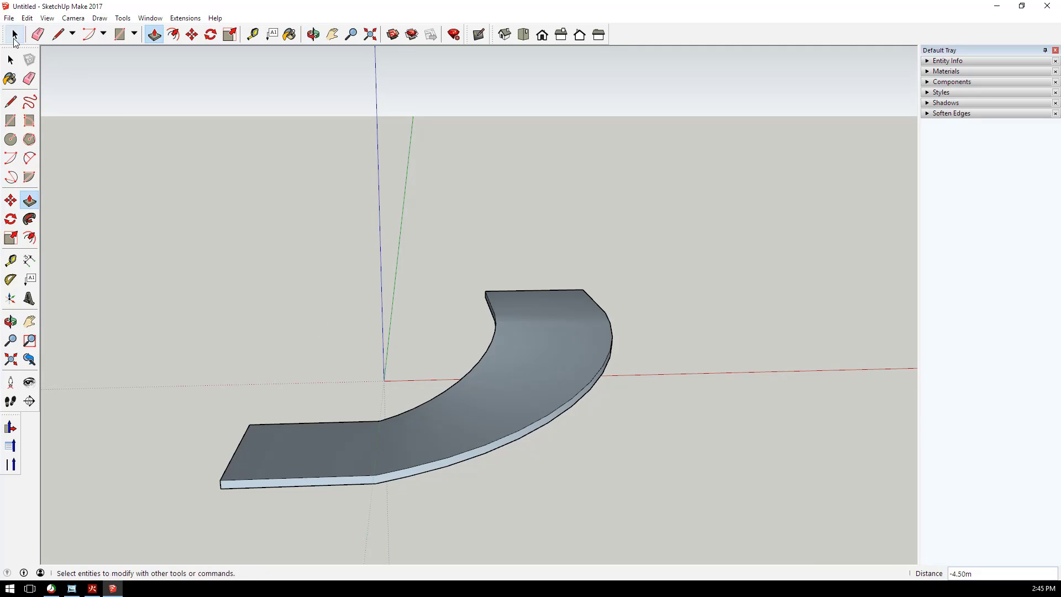
{"action": "left_click", "coordinate": [9, 18]}
{"action": "mouse_move", "coordinate": [65, 173]}
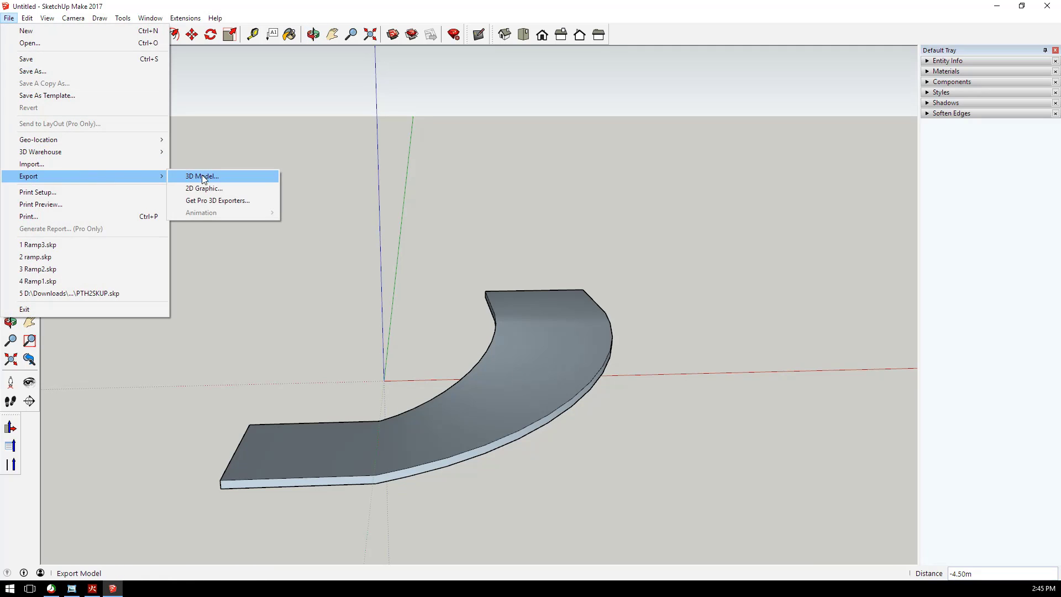
{"action": "left_click", "coordinate": [202, 177]}
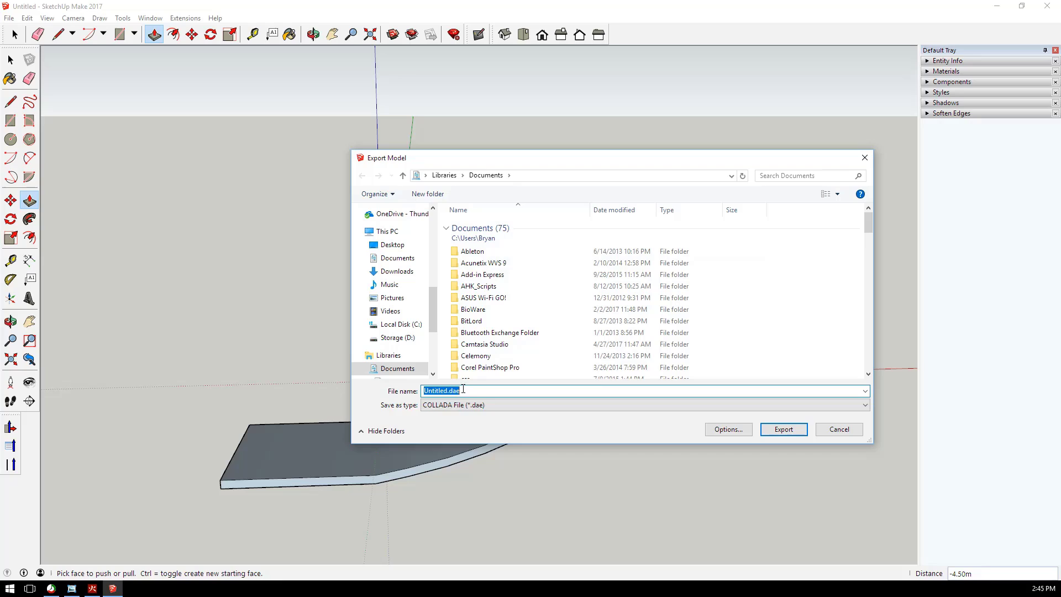
{"action": "left_click_drag", "start_coordinate": [448, 391], "coordinate": [398, 397]}
{"action": "type", "text": "ramp"}
{"action": "key", "text": "Return"}
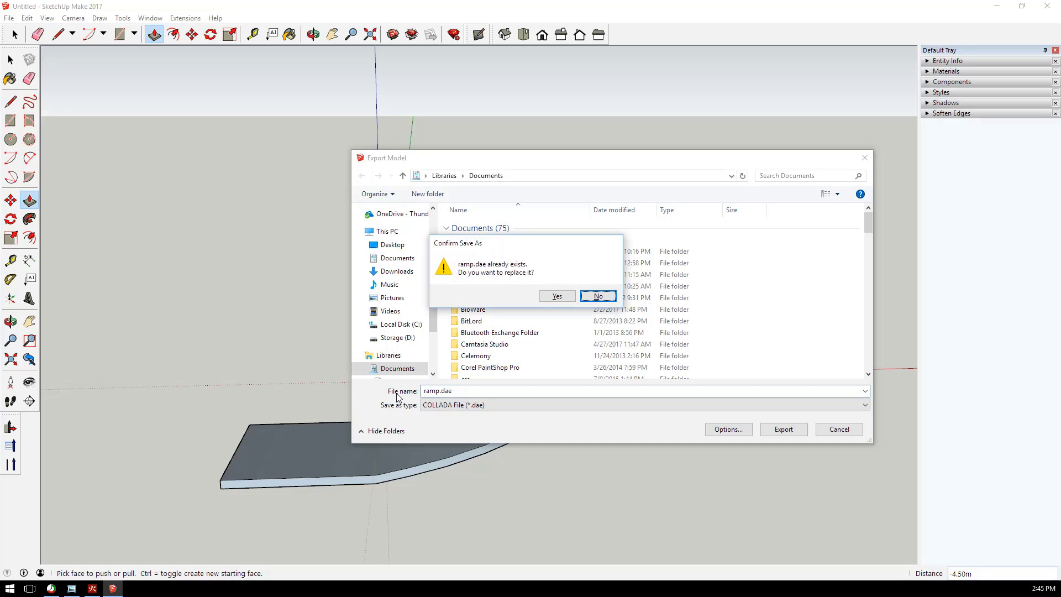
{"action": "left_click", "coordinate": [552, 295]}
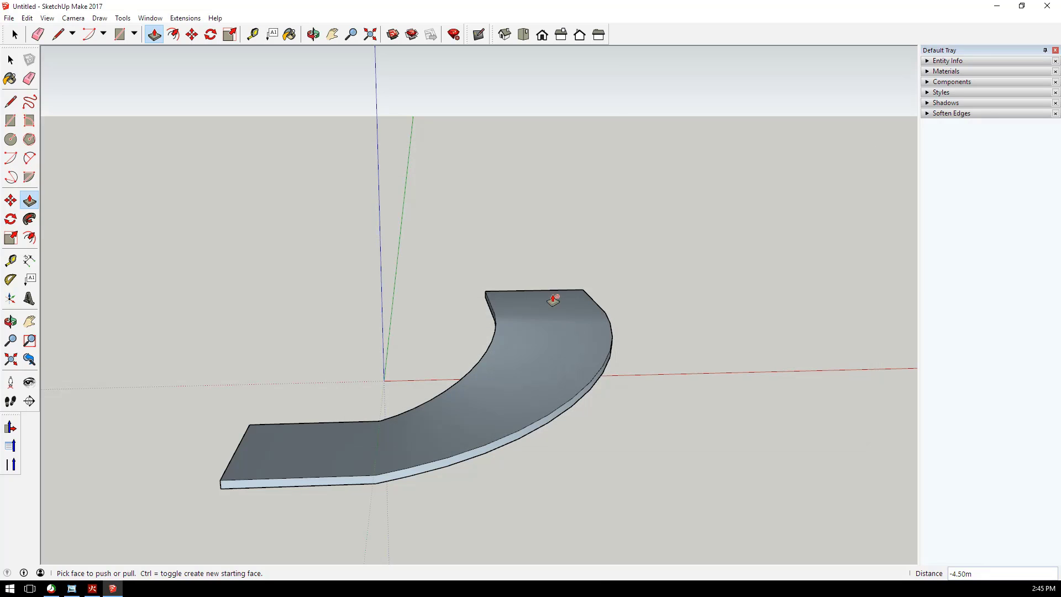
- In PyroSim, choose File > Import FDS/CAD File and open ramp.dae
{"action": "left_click", "coordinate": [93, 589]}
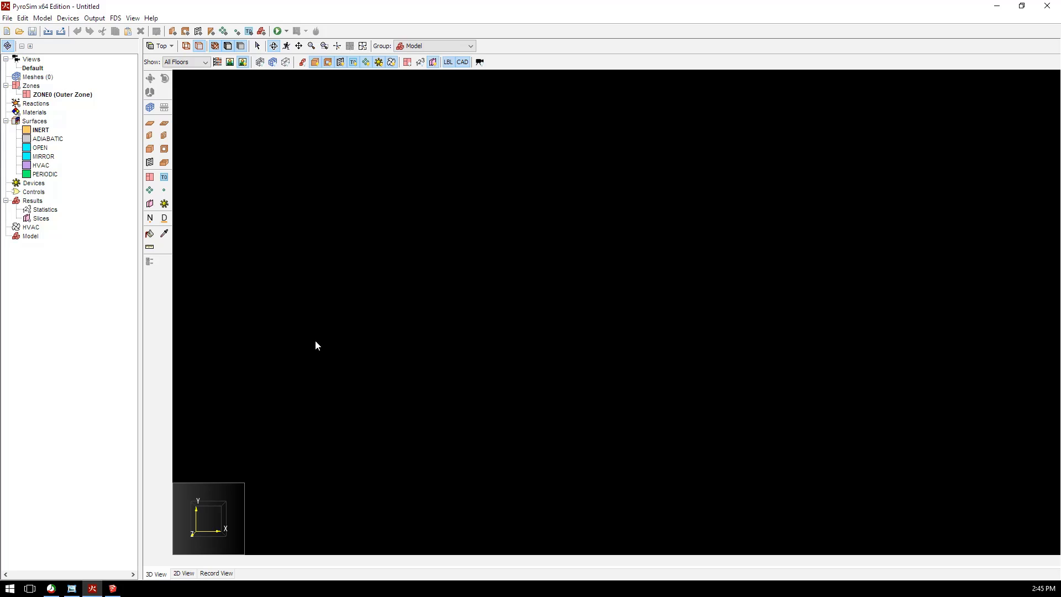
{"action": "left_click", "coordinate": [7, 18]}
{"action": "left_click", "coordinate": [55, 114]}
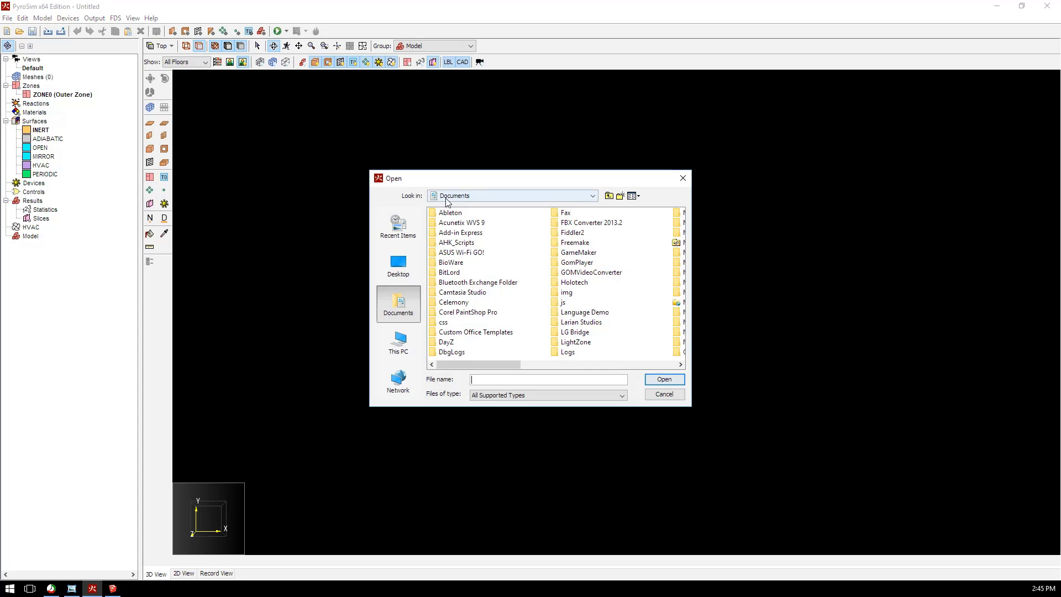
{"action": "left_click_drag", "start_coordinate": [490, 363], "coordinate": [684, 362]}
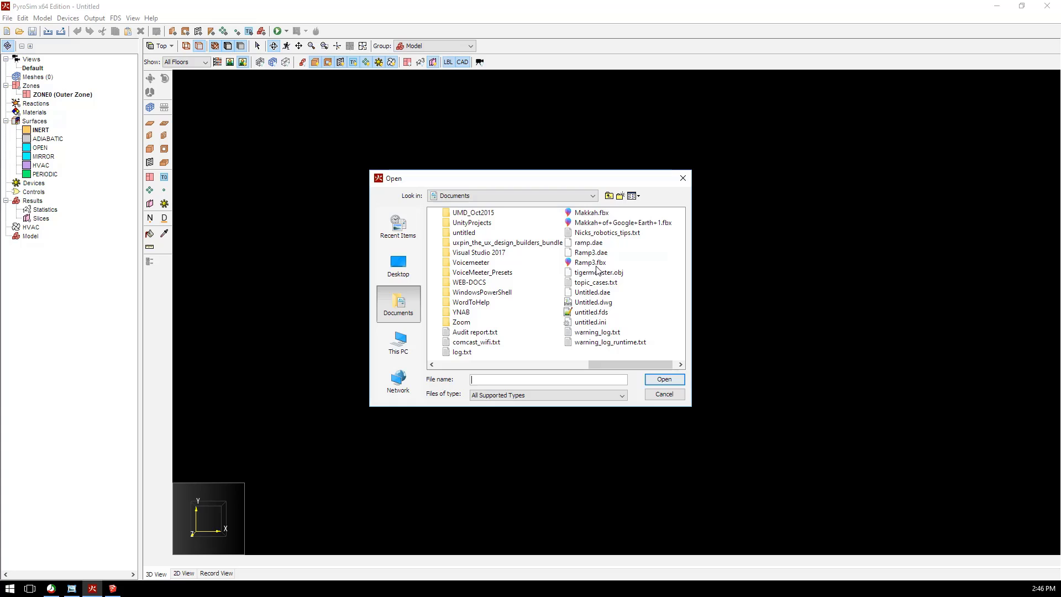
{"action": "left_click", "coordinate": [588, 242]}
{"action": "left_click", "coordinate": [665, 378]}
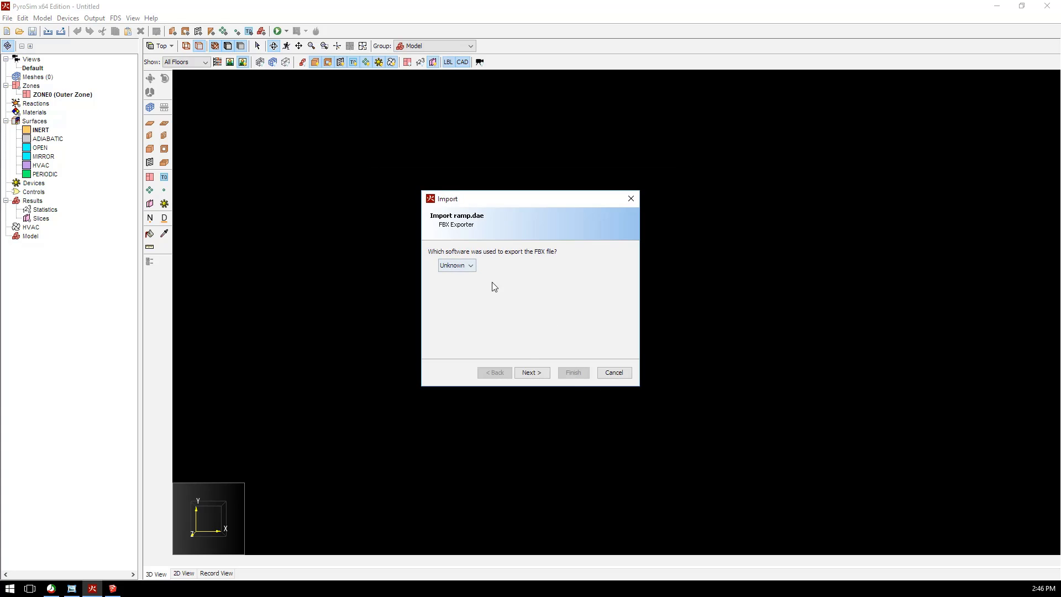
- Leave the exporting software as Unknown and step through the import wizard to Finish
{"action": "left_click", "coordinate": [459, 285]}
{"action": "left_click", "coordinate": [532, 372]}
{"action": "left_click", "coordinate": [532, 373]}
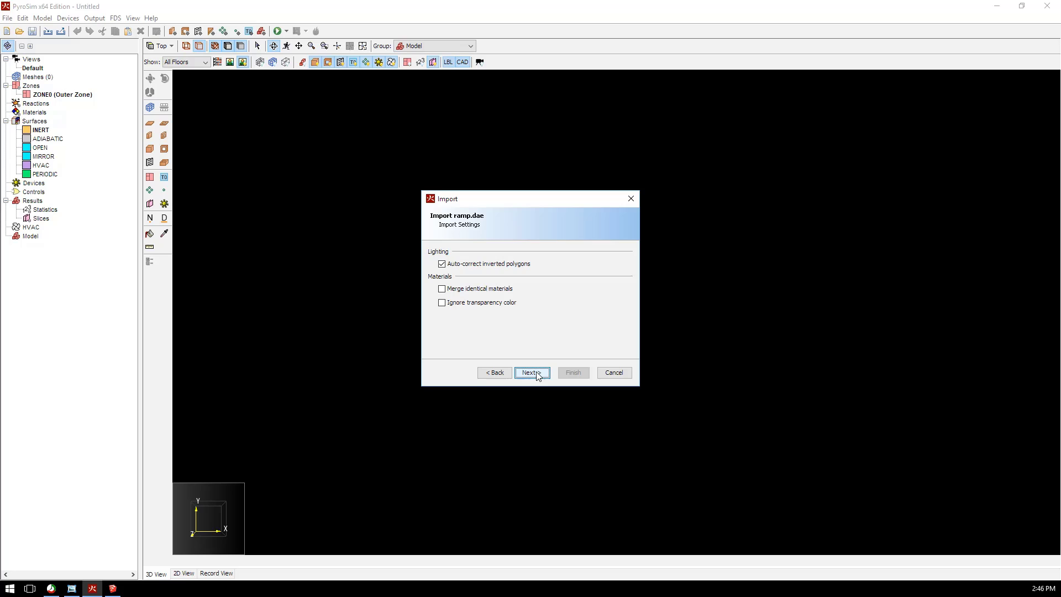
{"action": "left_click", "coordinate": [535, 373]}
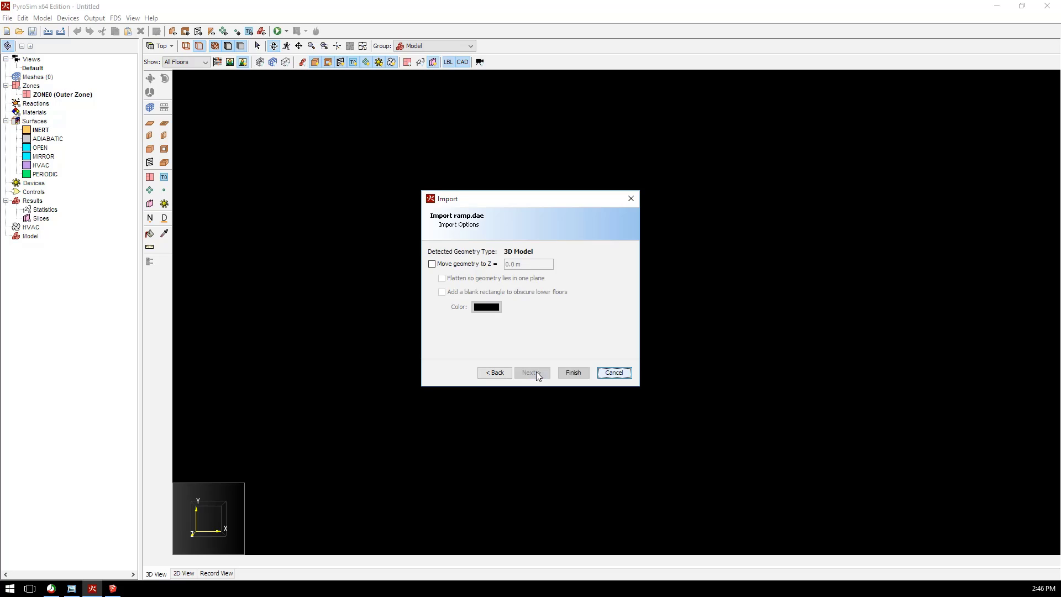
{"action": "left_click", "coordinate": [575, 374]}
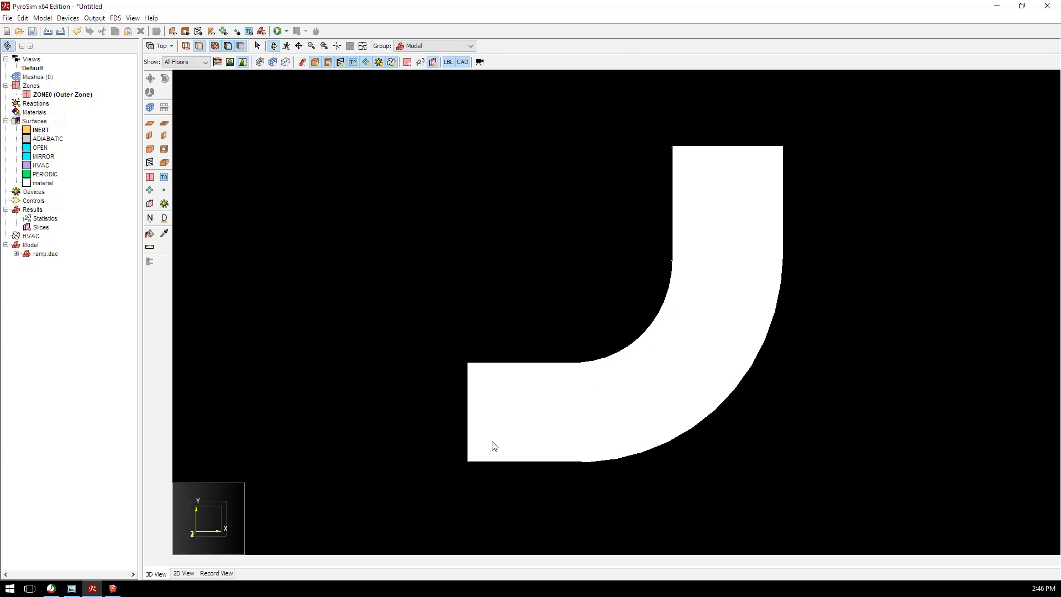
- Tilt the view, then select the SketchUp object nested under ramp.dae in the navigation tree
{"action": "left_click_drag", "start_coordinate": [519, 310], "coordinate": [527, 289]}
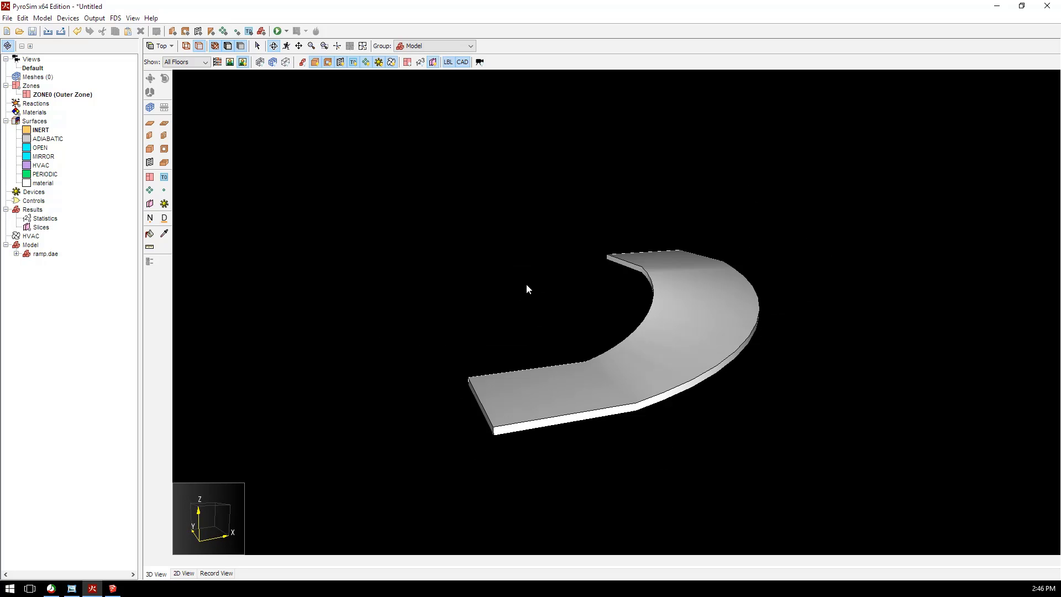
{"action": "left_click", "coordinate": [45, 254]}
{"action": "left_click", "coordinate": [17, 254]}
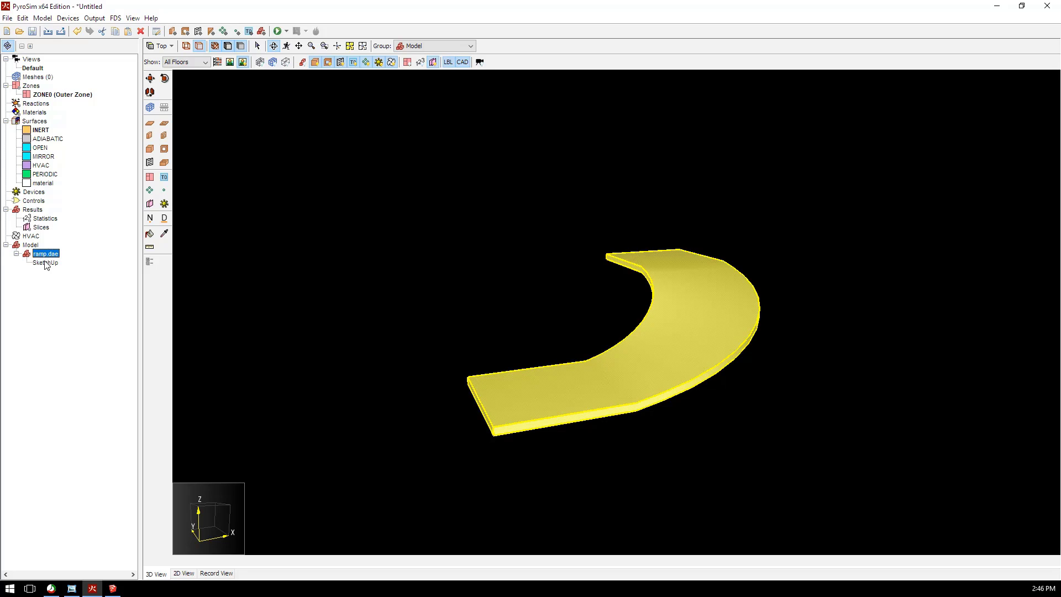
{"action": "left_click", "coordinate": [46, 263]}
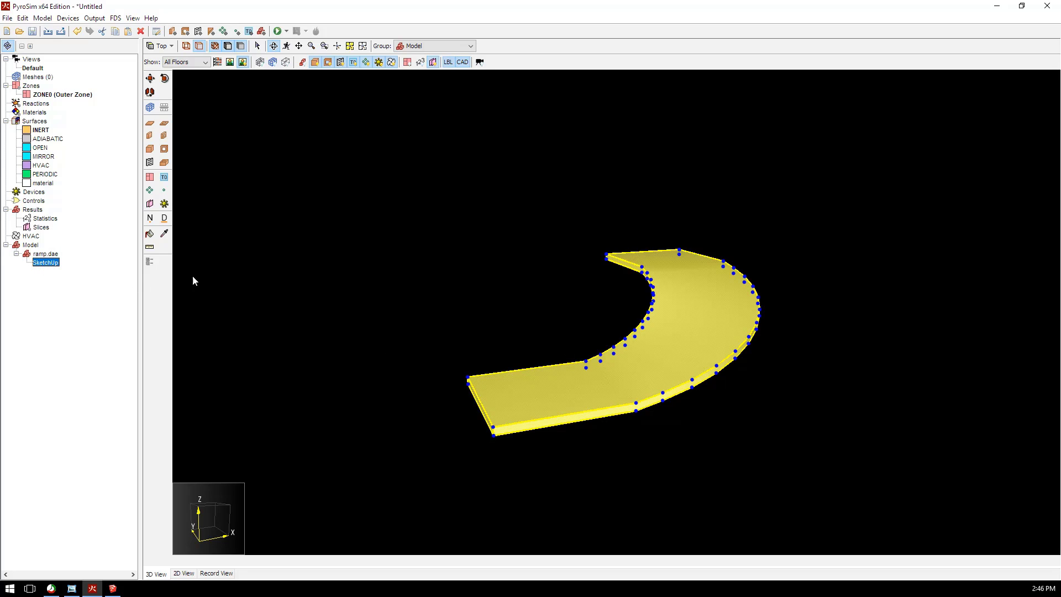
{"action": "left_click", "coordinate": [17, 254]}
- In the 2D top view, translate the ramp from its corner onto the origin, then zoom to extents
{"action": "left_click", "coordinate": [184, 573]}
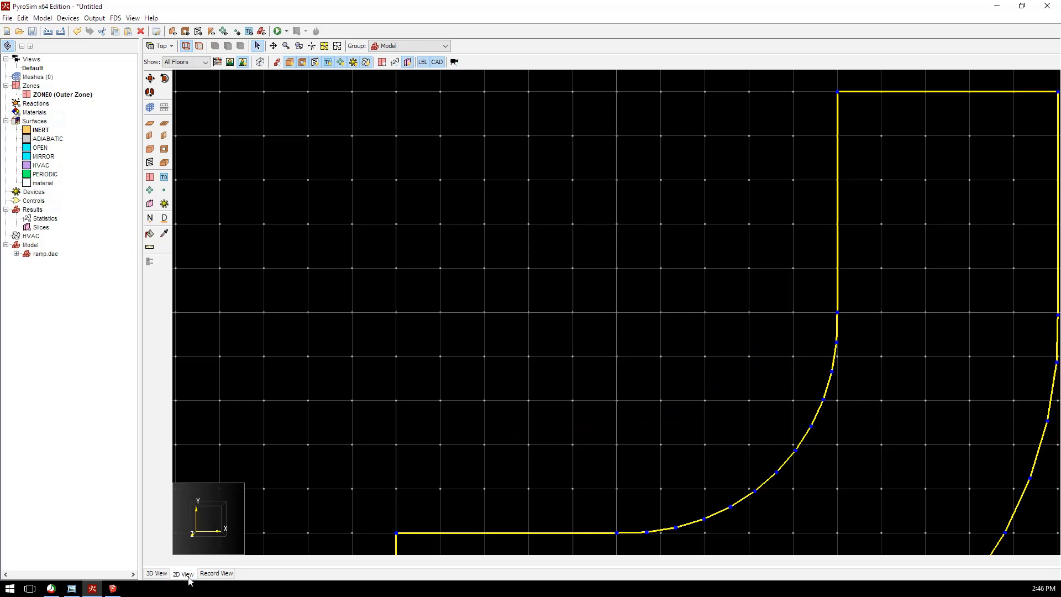
{"action": "scroll", "coordinate": [374, 308], "scroll_direction": "down", "scroll_amount": 5}
{"action": "scroll", "coordinate": [417, 314], "scroll_direction": "down", "scroll_amount": 2}
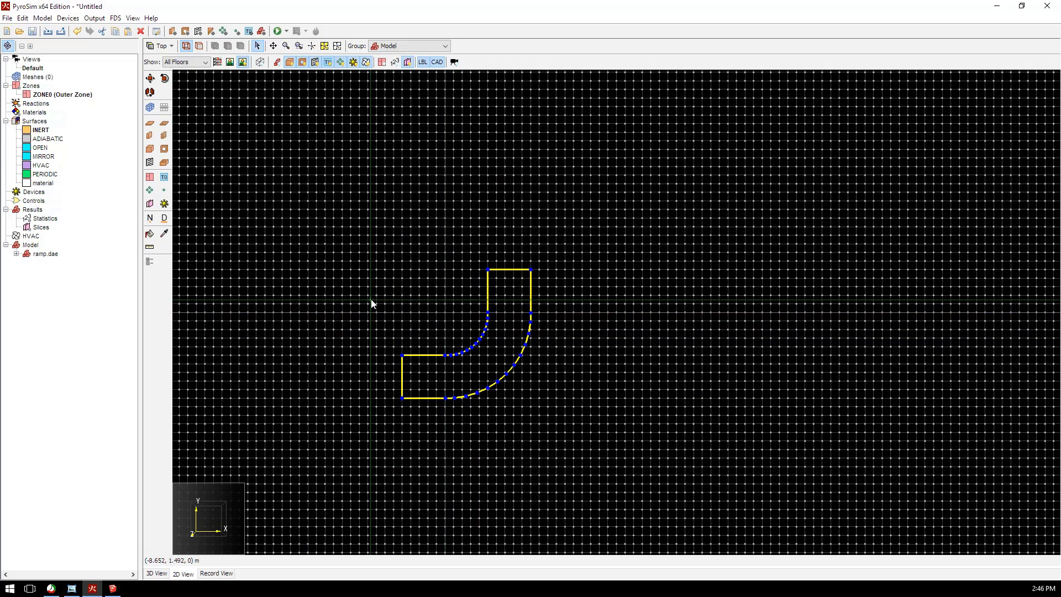
{"action": "left_click", "coordinate": [150, 78]}
{"action": "left_click", "coordinate": [402, 398]}
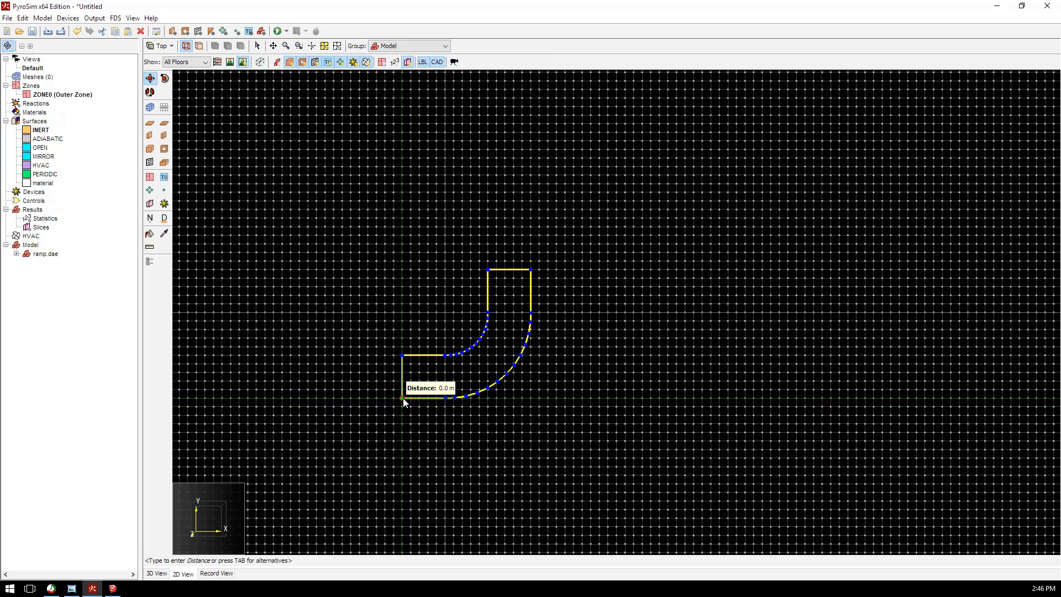
{"action": "left_click", "coordinate": [446, 312]}
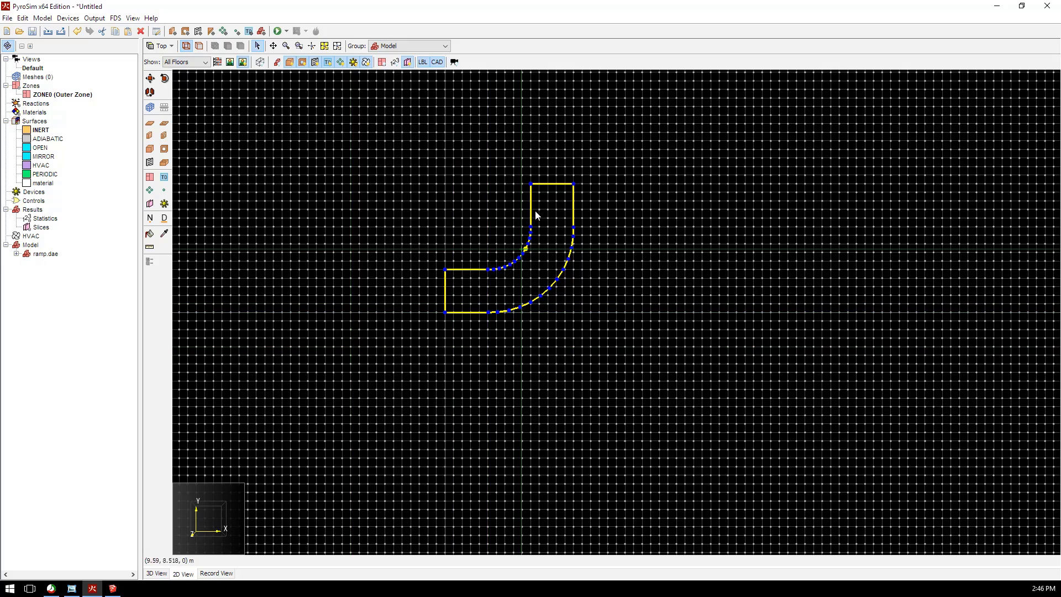
{"action": "left_click", "coordinate": [311, 46]}
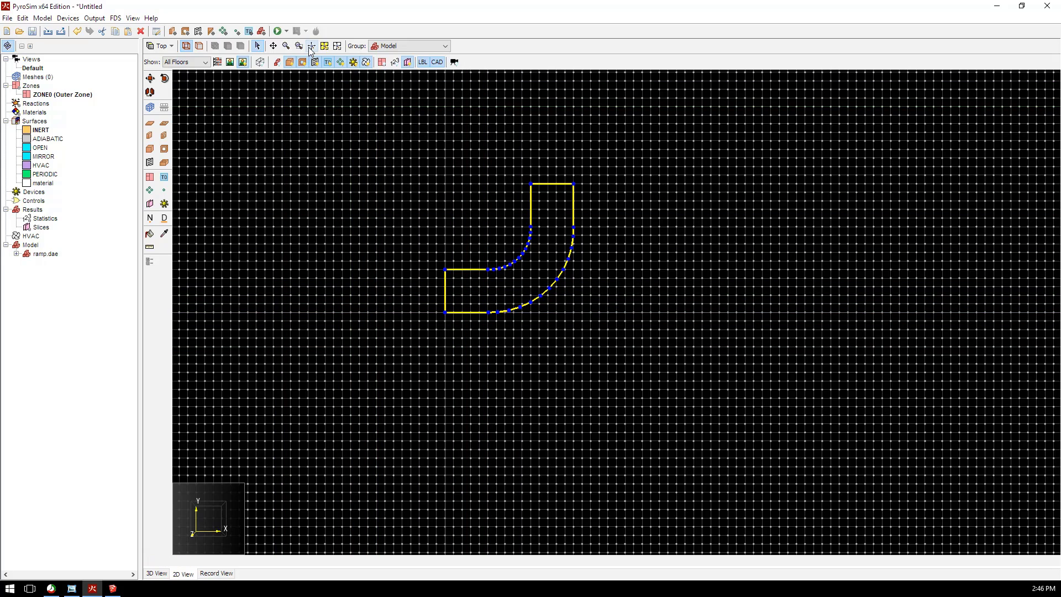
- Return to the 3D view, clear the selection and orbit to an oblique view of the ramp
{"action": "left_click", "coordinate": [156, 573]}
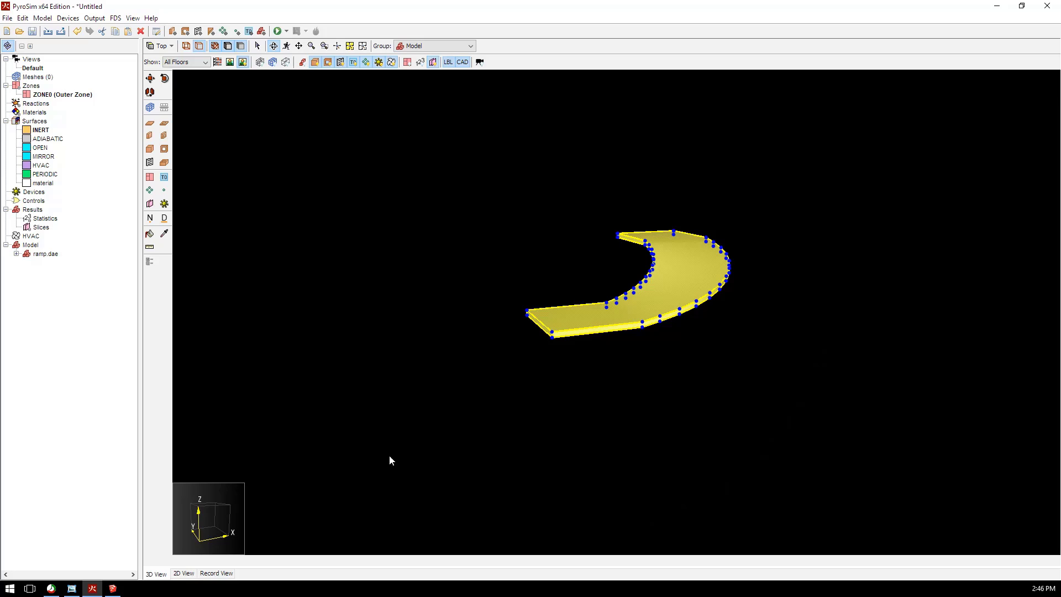
{"action": "left_click", "coordinate": [338, 46]}
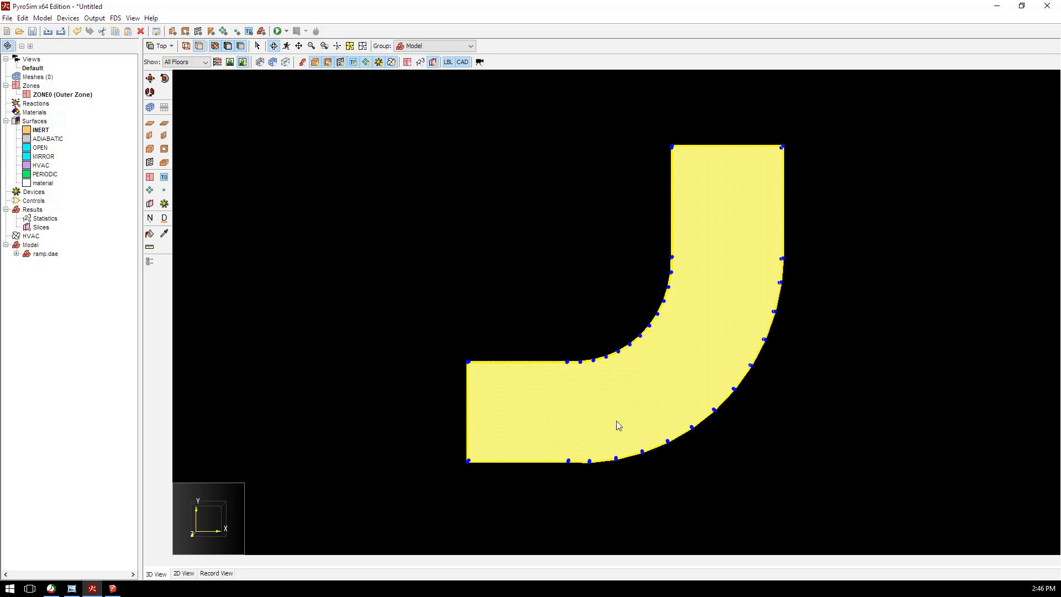
{"action": "left_click", "coordinate": [502, 264]}
{"action": "left_click_drag", "start_coordinate": [503, 264], "coordinate": [614, 291]}
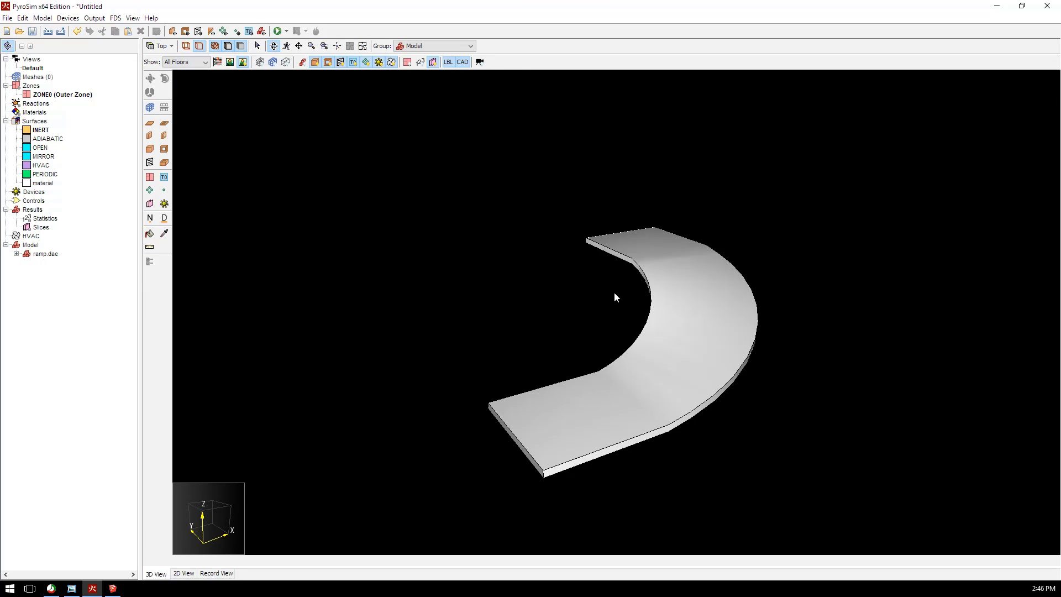
- Create Mesh01 (0.25 m cells, 69,632 cells) around the ramp and show it as blocked cells
{"action": "double_click", "coordinate": [38, 77]}
{"action": "left_click", "coordinate": [403, 415]}
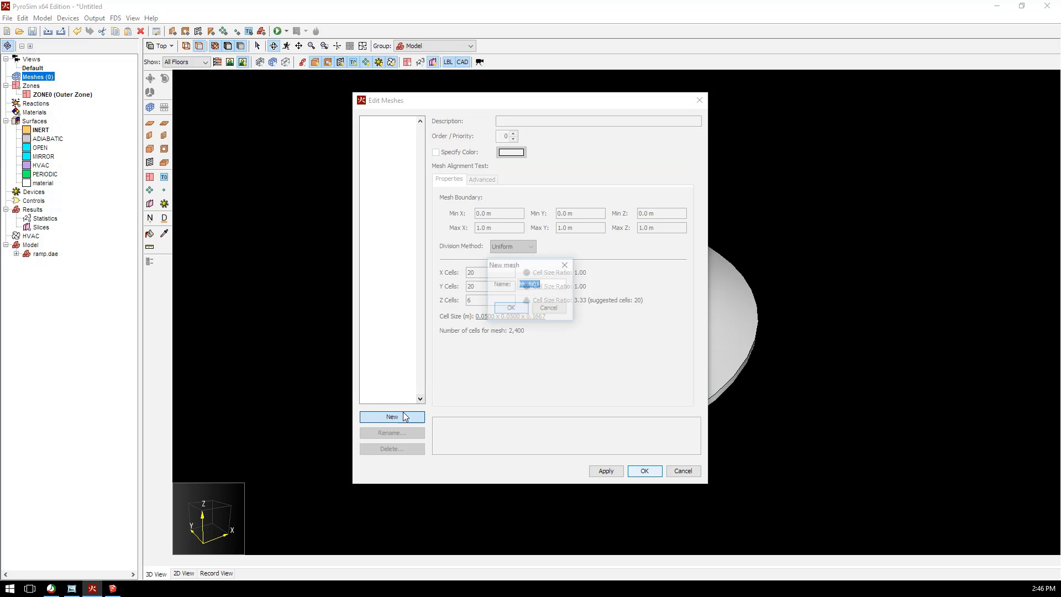
{"action": "key", "text": "Return"}
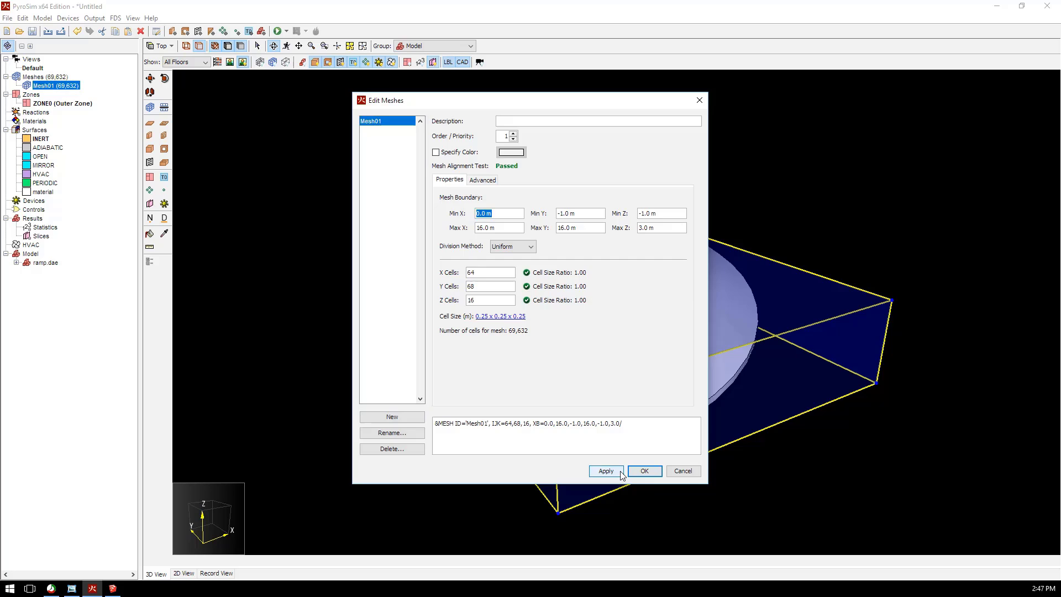
{"action": "left_click", "coordinate": [641, 470]}
{"action": "left_click", "coordinate": [315, 62]}
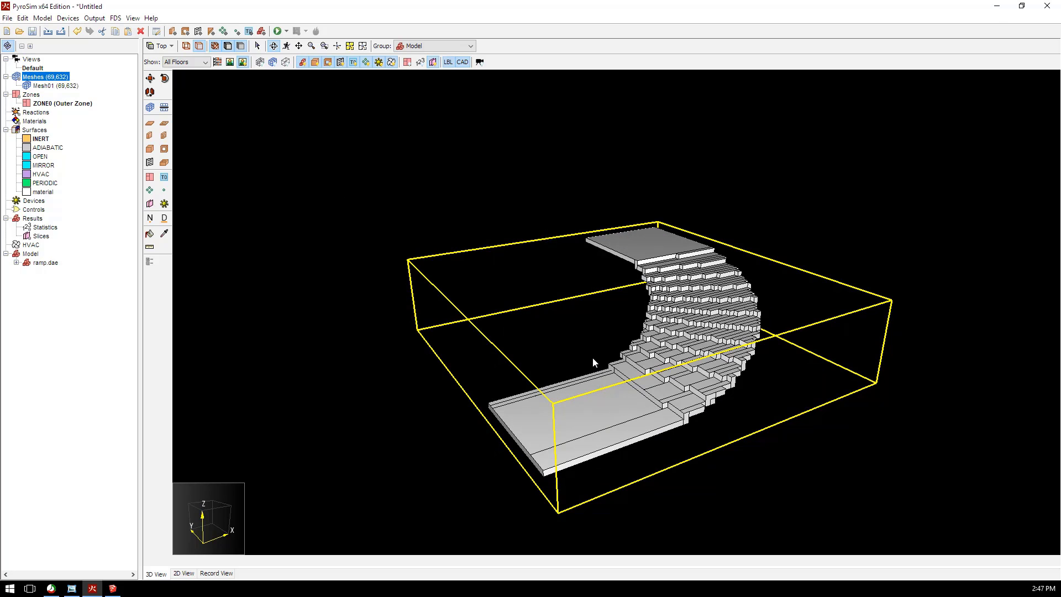
- Orbit around the stepped ramp from above, below and the front, then select the ramp obstruction
{"action": "left_click_drag", "start_coordinate": [593, 363], "coordinate": [625, 415]}
{"action": "left_click_drag", "start_coordinate": [657, 363], "coordinate": [710, 313]}
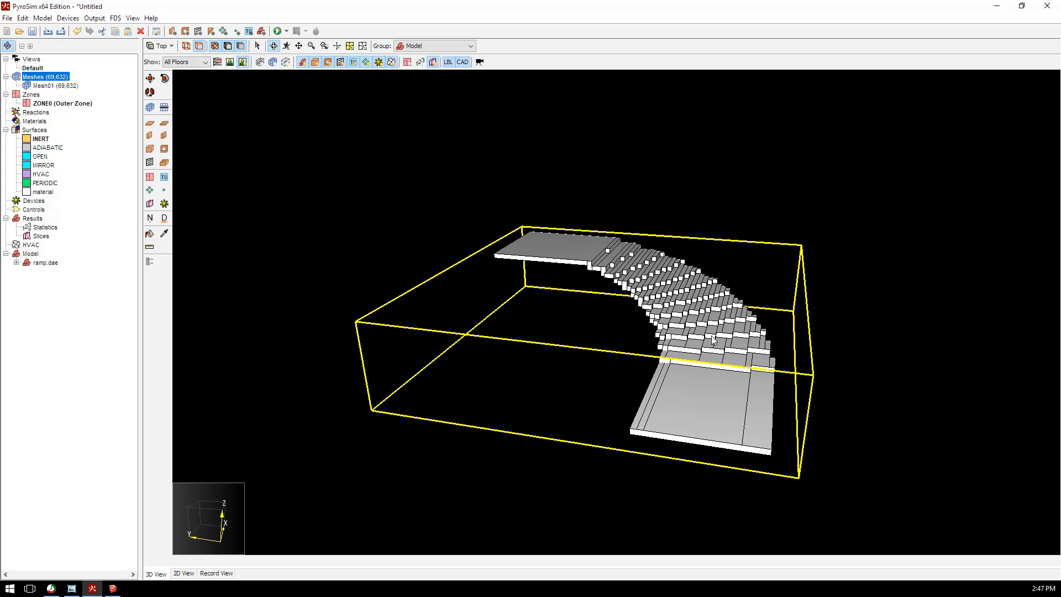
{"action": "mouse_move", "coordinate": [663, 380]}
{"action": "left_mouse_down"}
{"action": "mouse_move", "coordinate": [554, 358]}
{"action": "mouse_move", "coordinate": [551, 343]}
{"action": "mouse_move", "coordinate": [581, 354]}
{"action": "left_mouse_up"}
{"action": "left_click", "coordinate": [582, 354]}
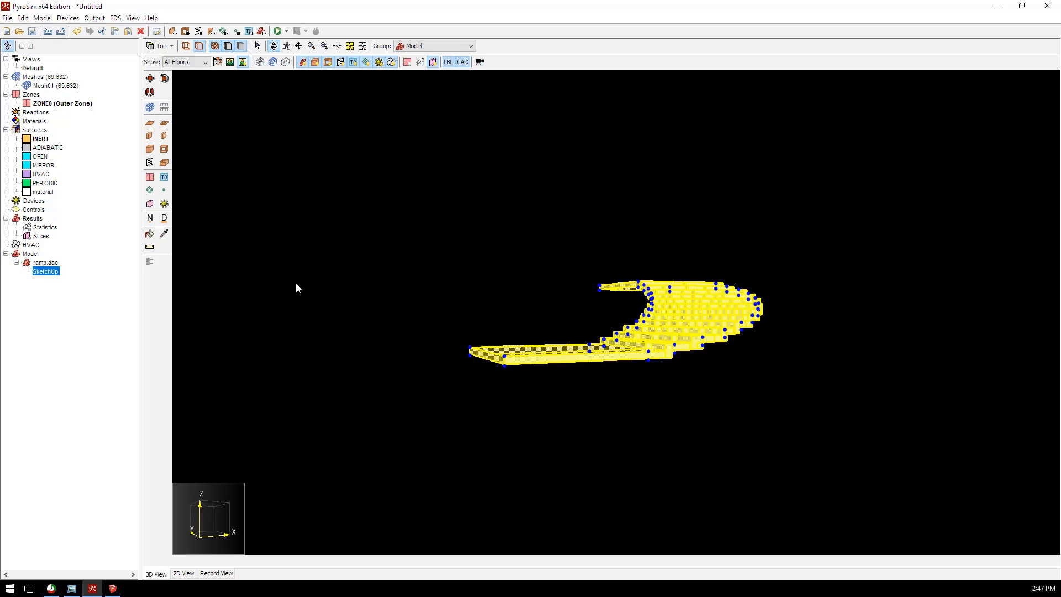
- Turn on Thicken in the SketchUp ramp obstruction's properties
{"action": "double_click", "coordinate": [47, 272]}
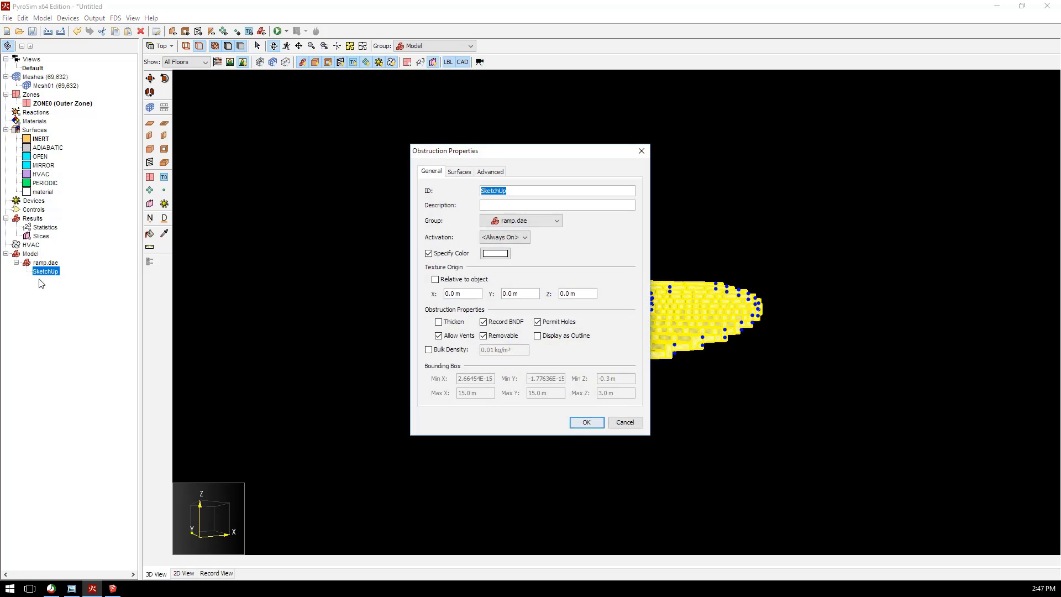
{"action": "left_click", "coordinate": [439, 322]}
{"action": "left_click", "coordinate": [586, 423]}
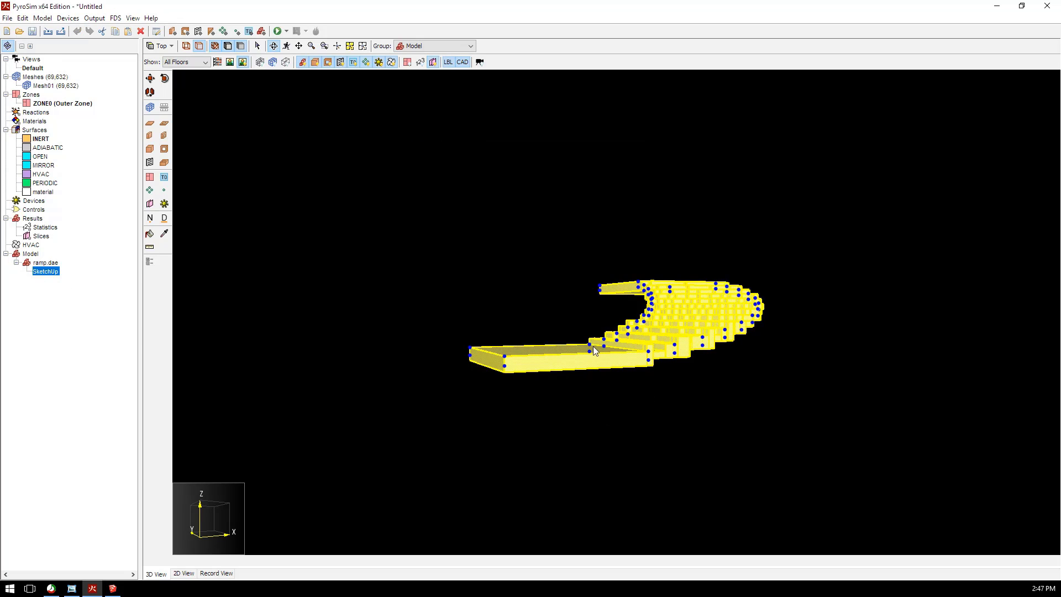
- Orbit the thickened ramp and switch its display between smooth slab and blocky cells
{"action": "left_click_drag", "start_coordinate": [593, 346], "coordinate": [564, 379]}
{"action": "left_click_drag", "start_coordinate": [664, 396], "coordinate": [649, 393]}
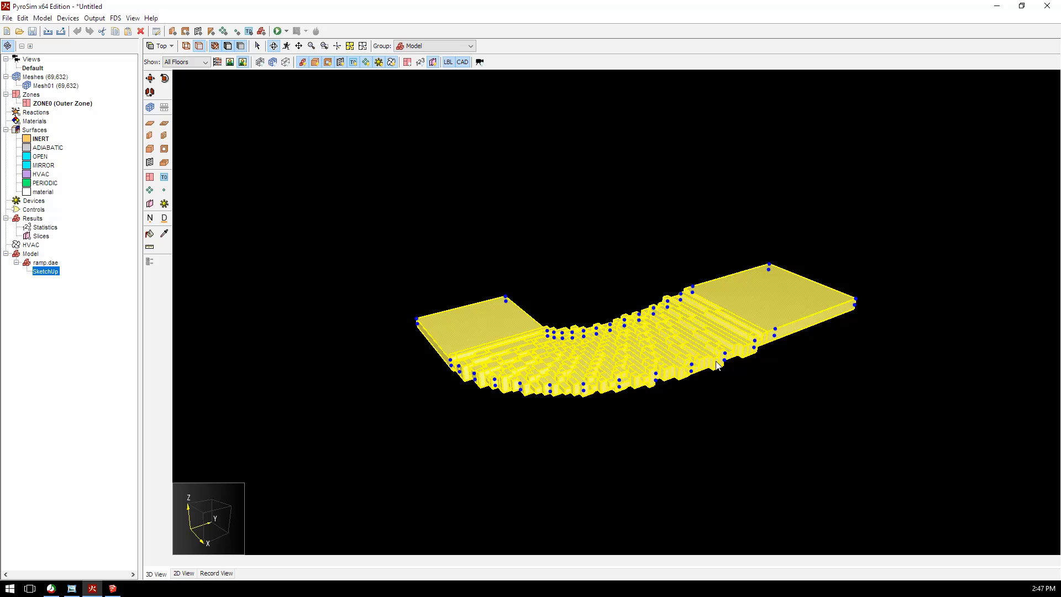
{"action": "left_click_drag", "start_coordinate": [717, 365], "coordinate": [640, 363]}
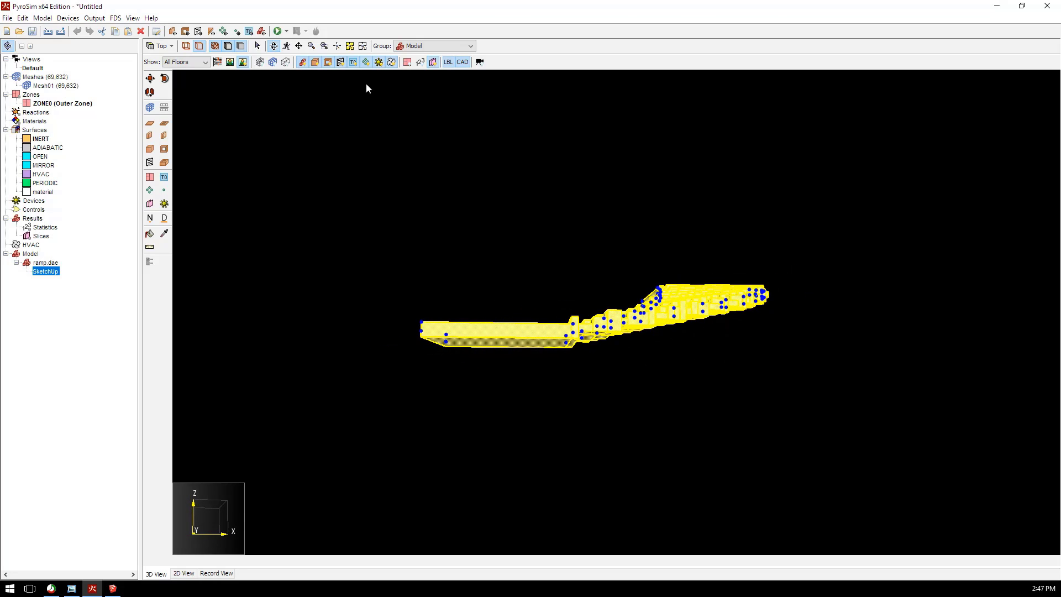
{"action": "left_click", "coordinate": [302, 62]}
{"action": "left_click", "coordinate": [303, 62]}
{"action": "left_click", "coordinate": [303, 63]}
{"action": "left_click", "coordinate": [302, 63]}
{"action": "left_click", "coordinate": [302, 62]}
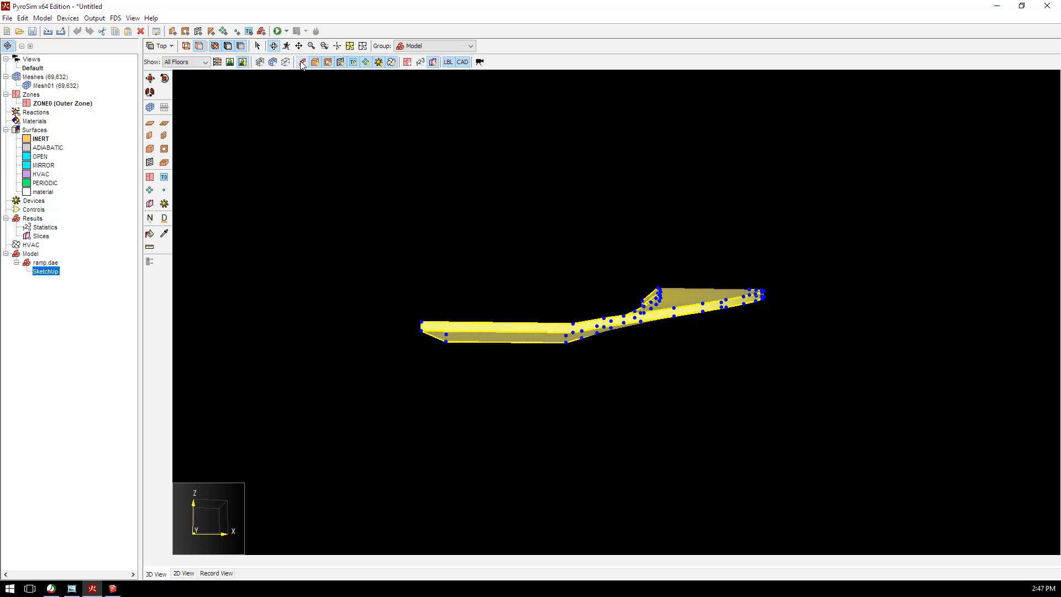
{"action": "left_click_drag", "start_coordinate": [620, 214], "coordinate": [619, 230]}
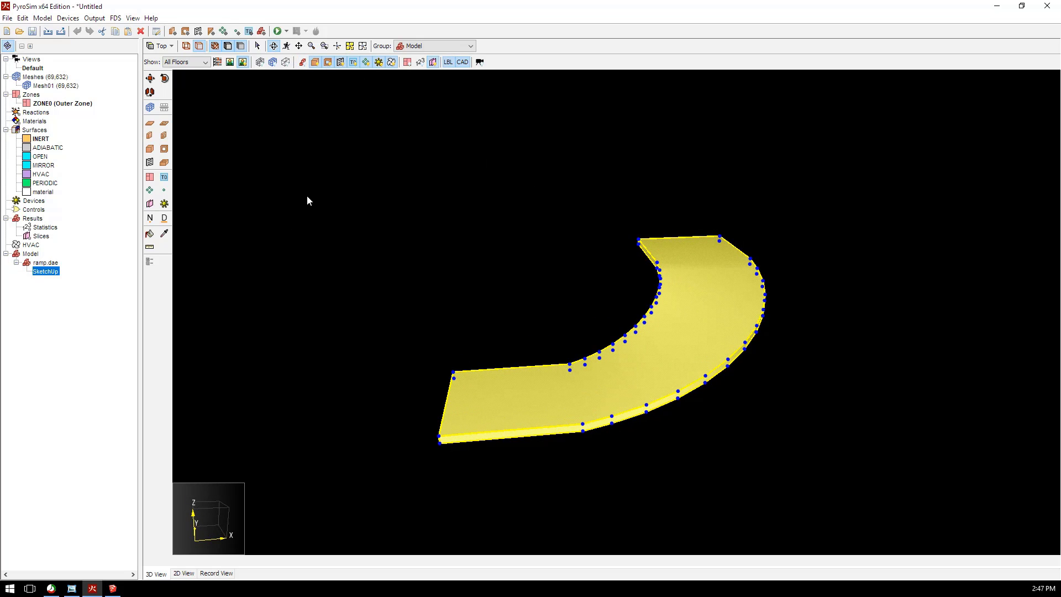
{"action": "double_click", "coordinate": [45, 272]}
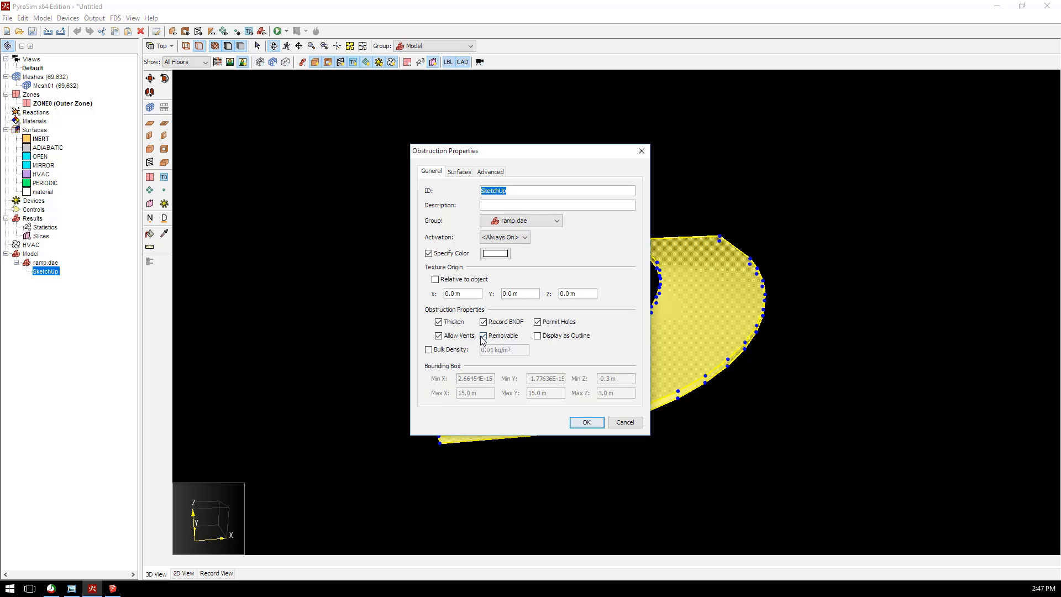
{"action": "left_click", "coordinate": [585, 424]}
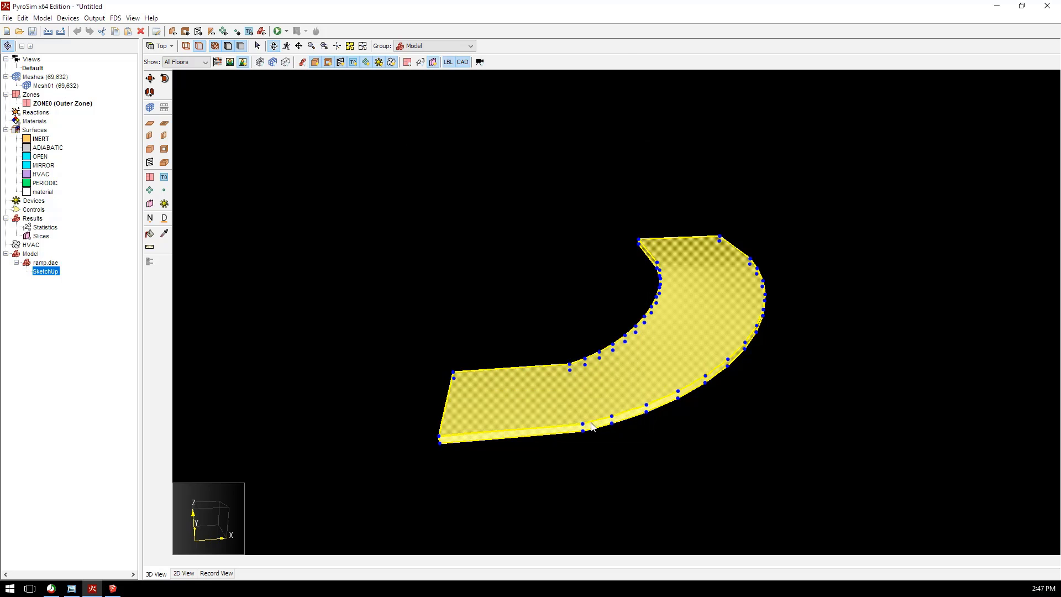
{"action": "left_click", "coordinate": [501, 330]}
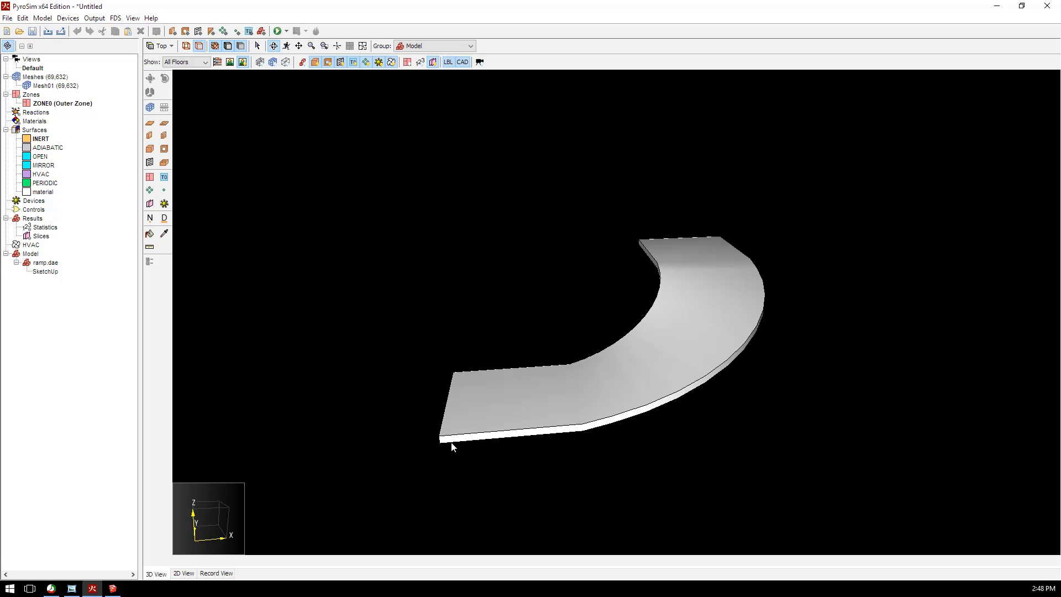
- Switch back to SketchUp from the Windows taskbar
{"action": "left_click", "coordinate": [113, 589]}
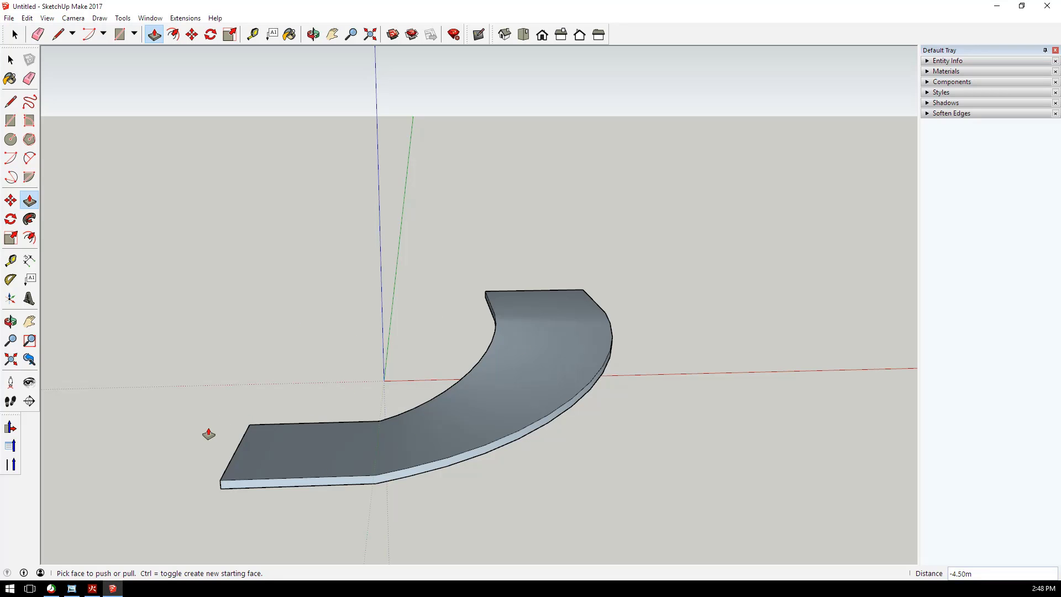